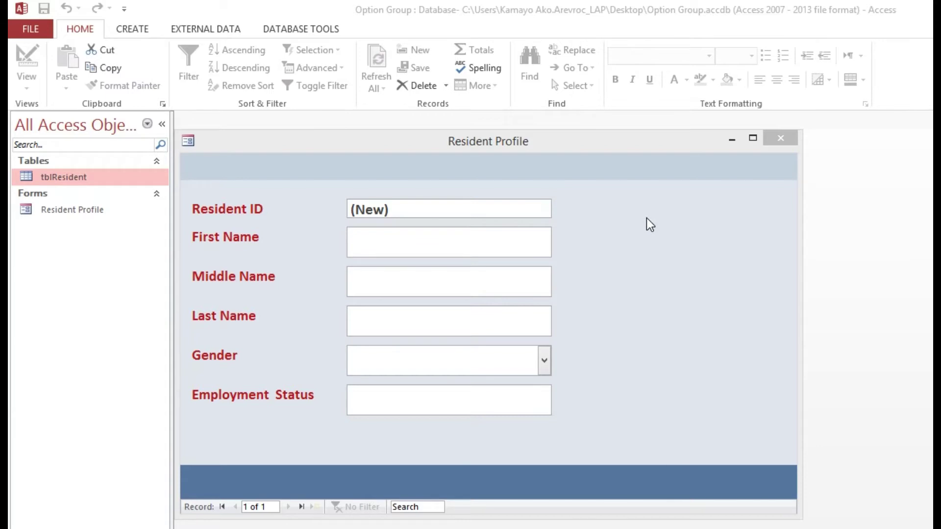
# Switch Resident Profile to Design View and delete the Employment Status label and EmpStatus text box
pyautogui.rightClick(618, 163)
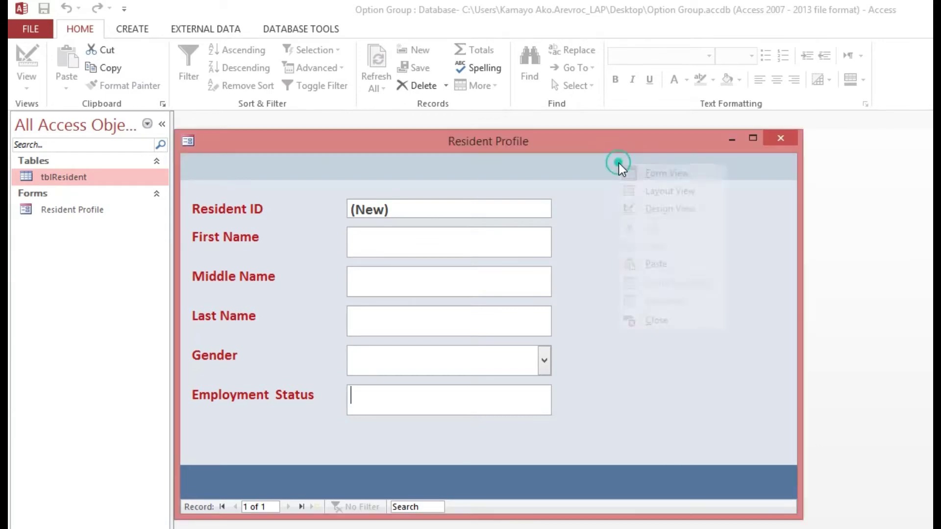
pyautogui.click(642, 208)
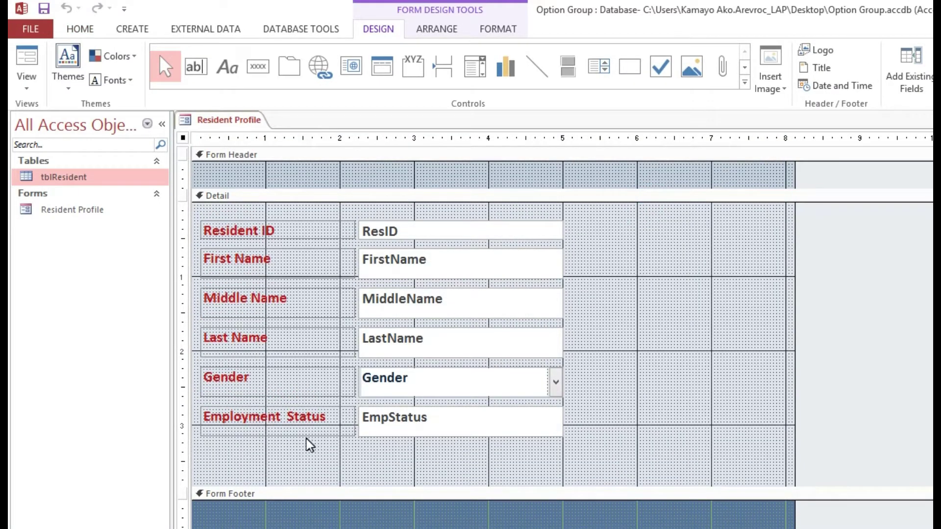
pyautogui.click(304, 426)
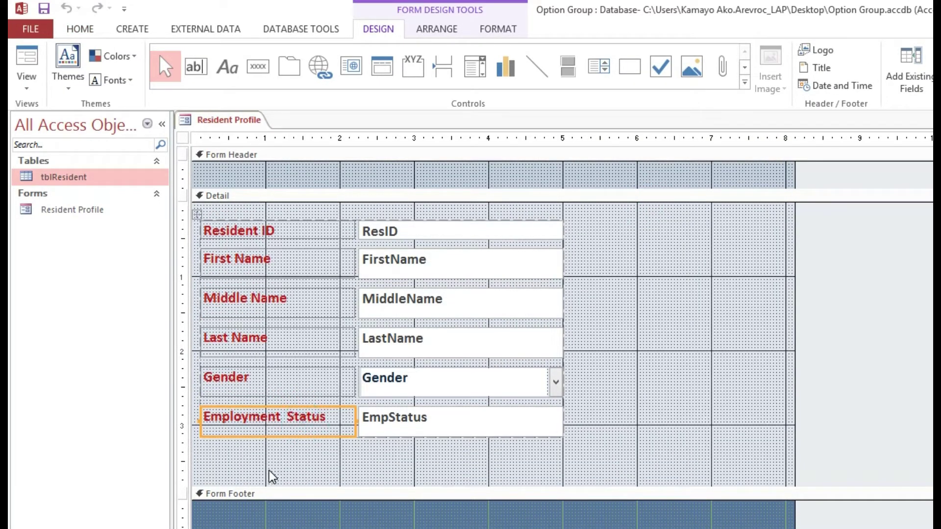
pyautogui.moveTo(269, 471); pyautogui.dragTo(453, 421)
pyautogui.press('Delete')
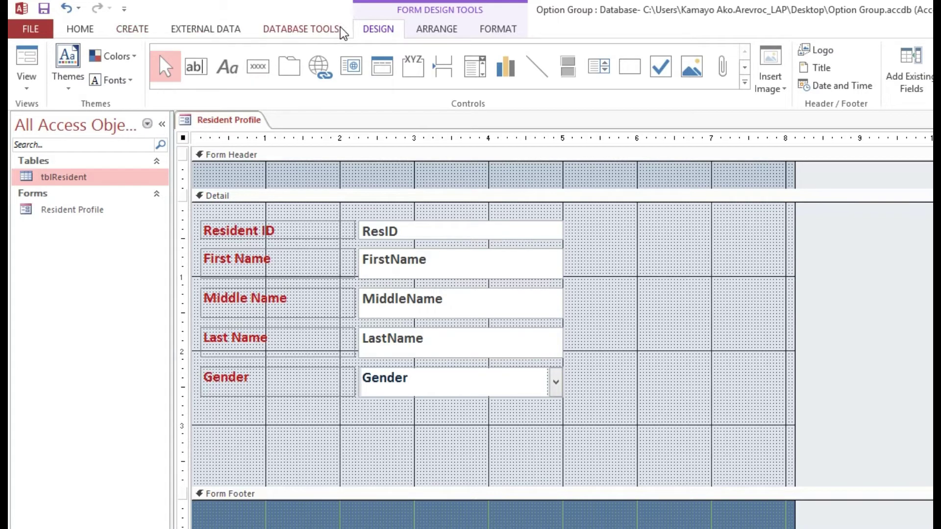
# Draw an option group beside the fields and paste Self Employed from Excel as its first label
pyautogui.click(418, 73)
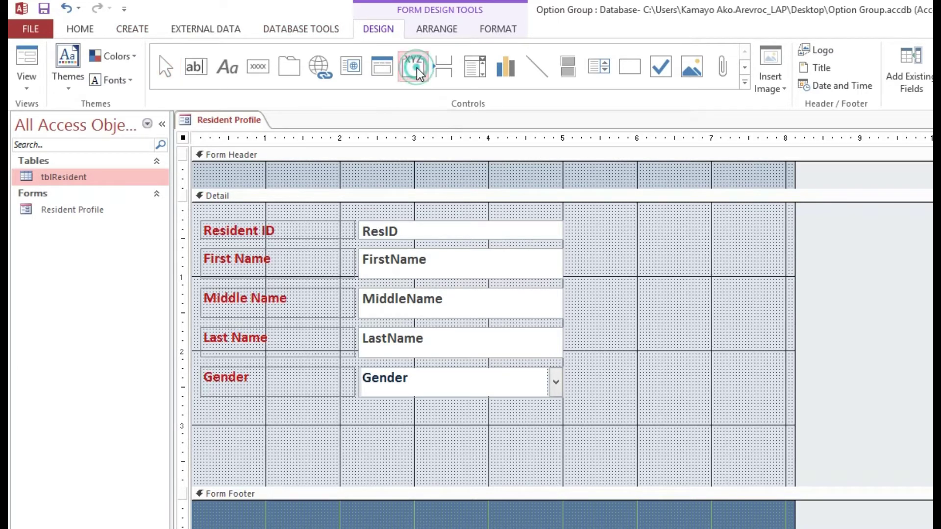
pyautogui.moveTo(581, 227)
pyautogui.mouseDown()
pyautogui.moveTo(753, 394)
pyautogui.moveTo(779, 396)
pyautogui.mouseUp()
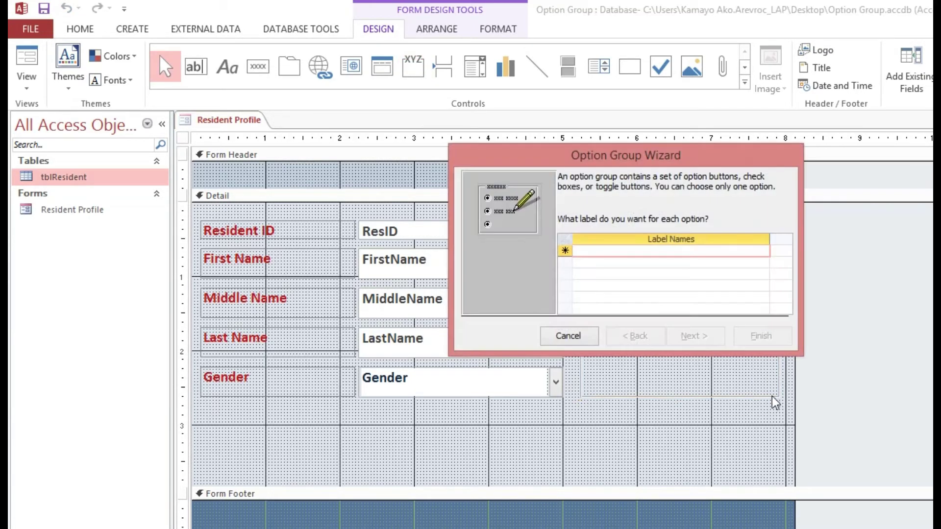
pyautogui.hotkey('alt', 'Tab')
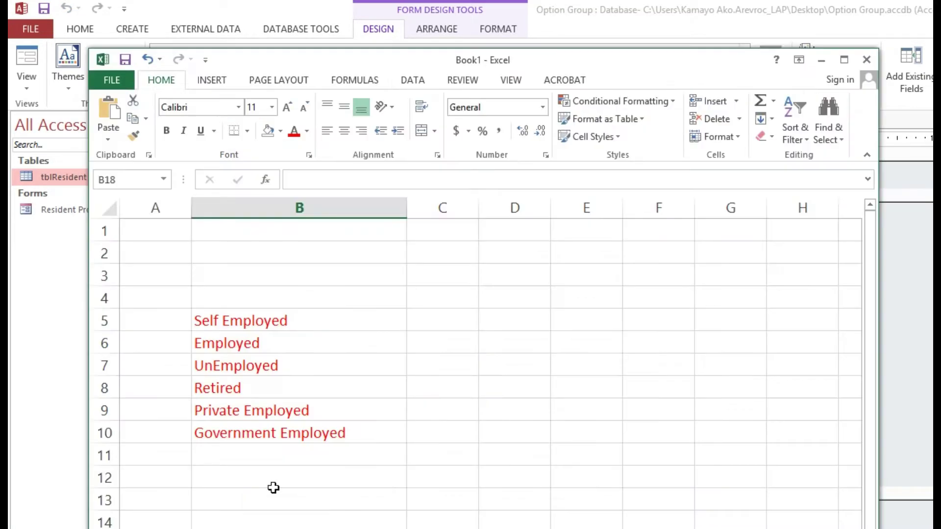
pyautogui.click(253, 325)
pyautogui.hotkey('ctrl', 'c')
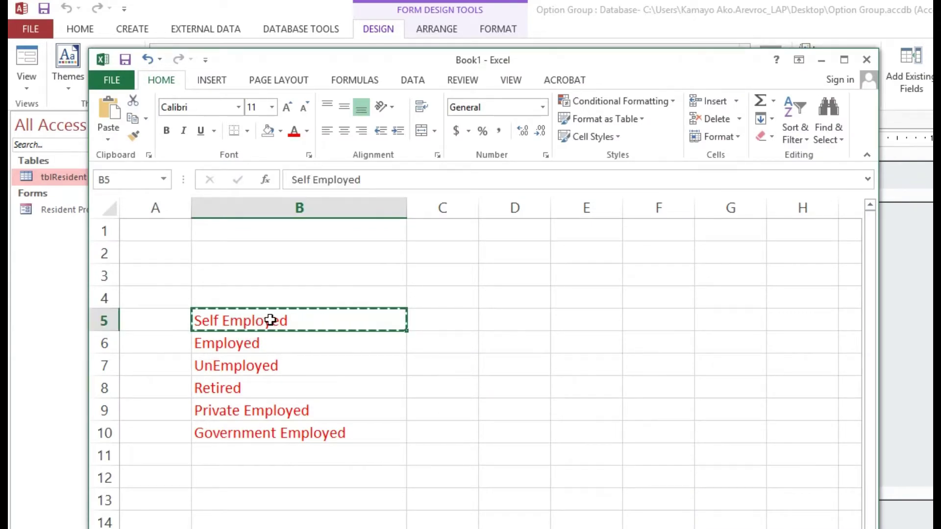
pyautogui.hotkey('alt', 'Tab')
pyautogui.hotkey('ctrl', 'v')
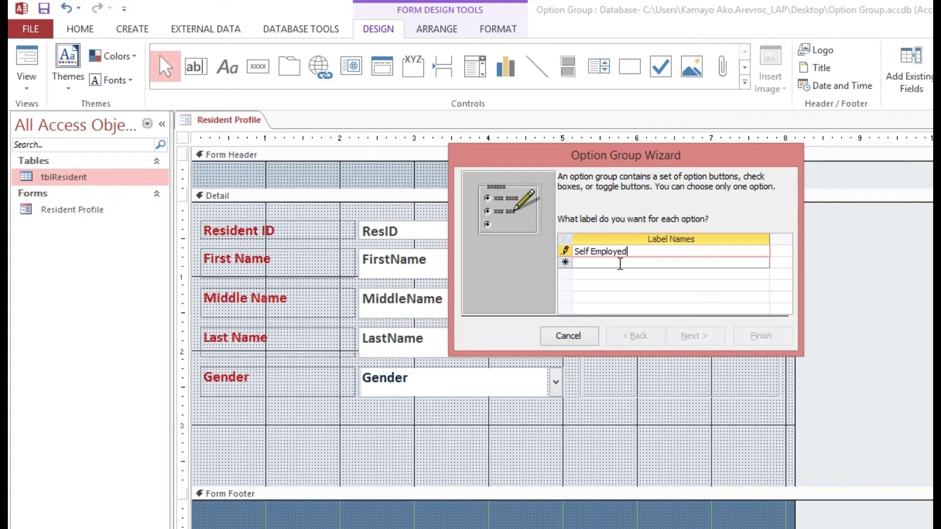
pyautogui.click(619, 262)
# Paste Employed and UnEmployed from the Excel list as the second and third labels
pyautogui.hotkey('alt', 'Tab')
pyautogui.click(277, 357)
pyautogui.hotkey('ctrl', 'c')
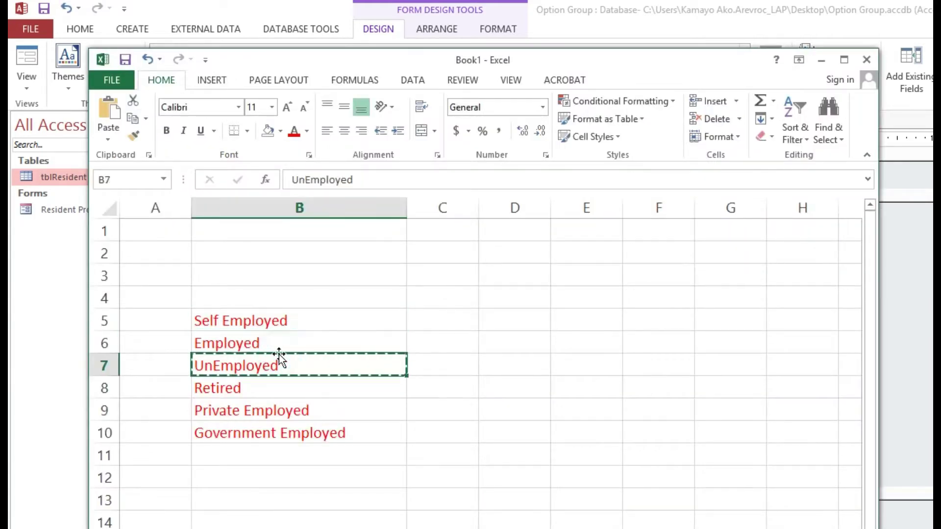
pyautogui.click(278, 343)
pyautogui.hotkey('ctrl', 'c')
pyautogui.hotkey('alt', 'Tab')
pyautogui.hotkey('ctrl', 'v')
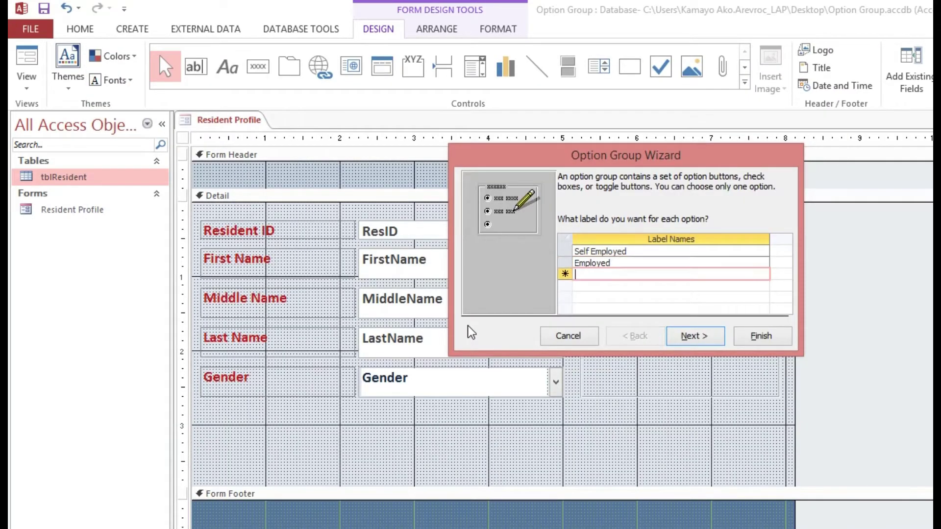
pyautogui.hotkey('alt', 'Tab')
pyautogui.click(257, 379)
pyautogui.hotkey('ctrl', 'c')
pyautogui.hotkey('alt', 'Tab')
pyautogui.hotkey('ctrl', 'v')
# Add Retired, Private Employed and Government Employed as the remaining labels and continue
pyautogui.hotkey('alt', 'Tab')
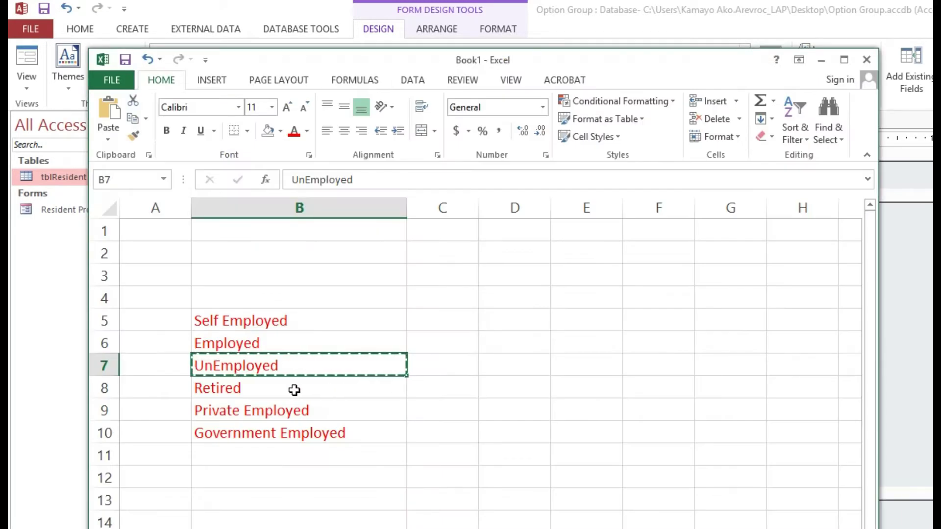
pyautogui.click(290, 386)
pyautogui.hotkey('ctrl', 'c')
pyautogui.hotkey('alt', 'Tab')
pyautogui.hotkey('ctrl', 'v')
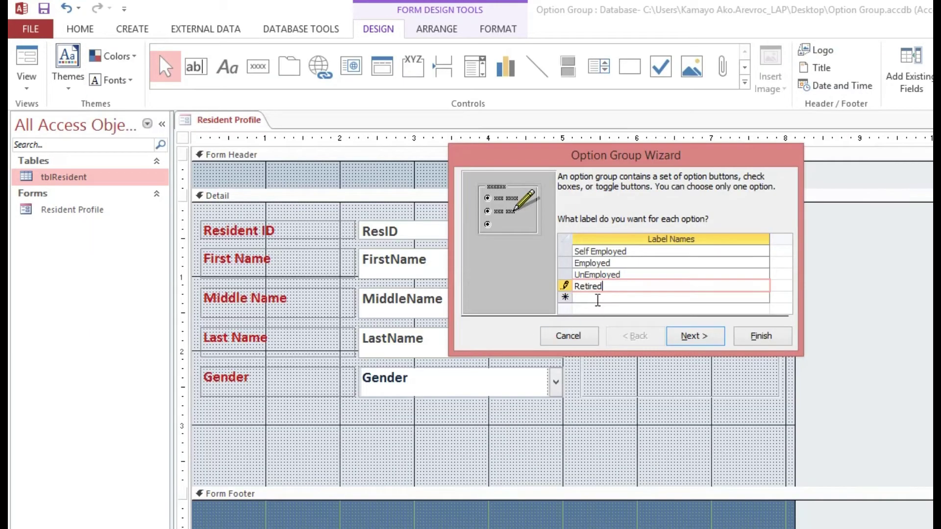
pyautogui.hotkey('alt', 'Tab')
pyautogui.click(281, 416)
pyautogui.hotkey('ctrl', 'c')
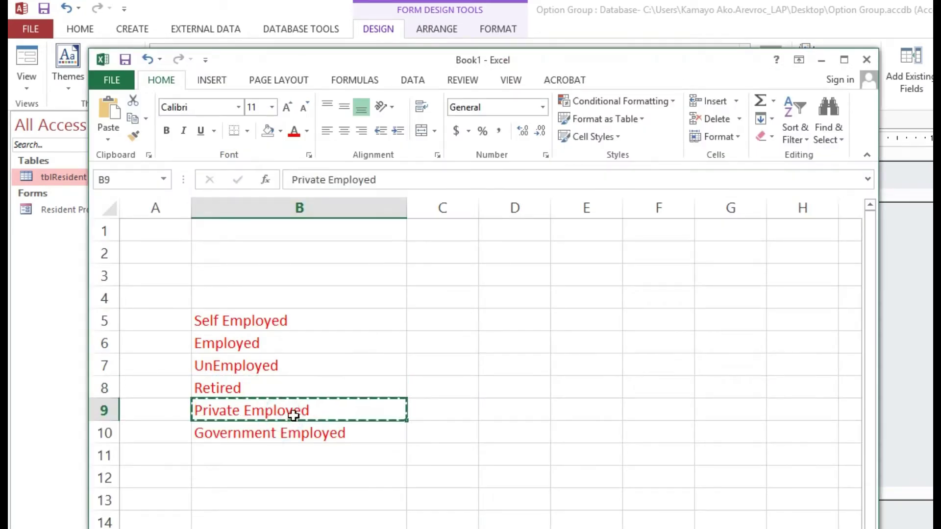
pyautogui.hotkey('alt', 'Tab')
pyautogui.hotkey('ctrl', 'v')
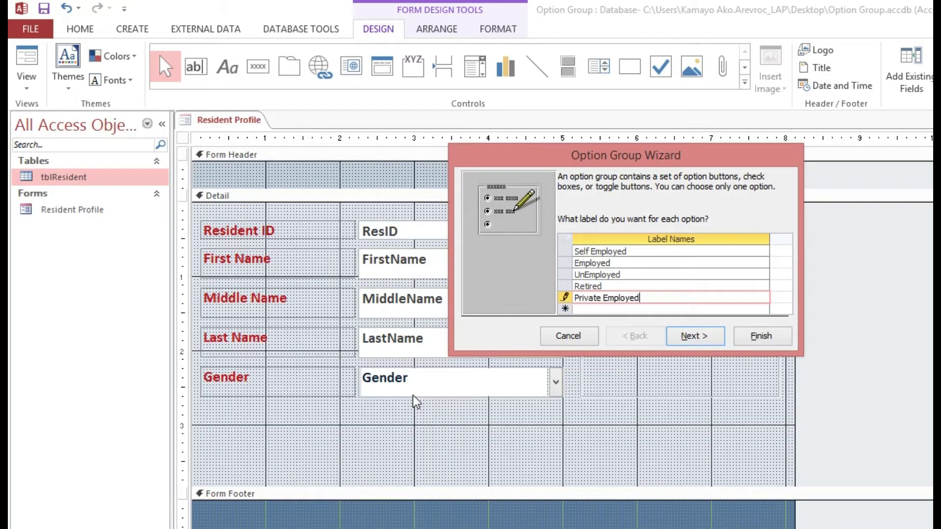
pyautogui.hotkey('alt', 'Tab')
pyautogui.click(261, 428)
pyautogui.hotkey('ctrl', 'c')
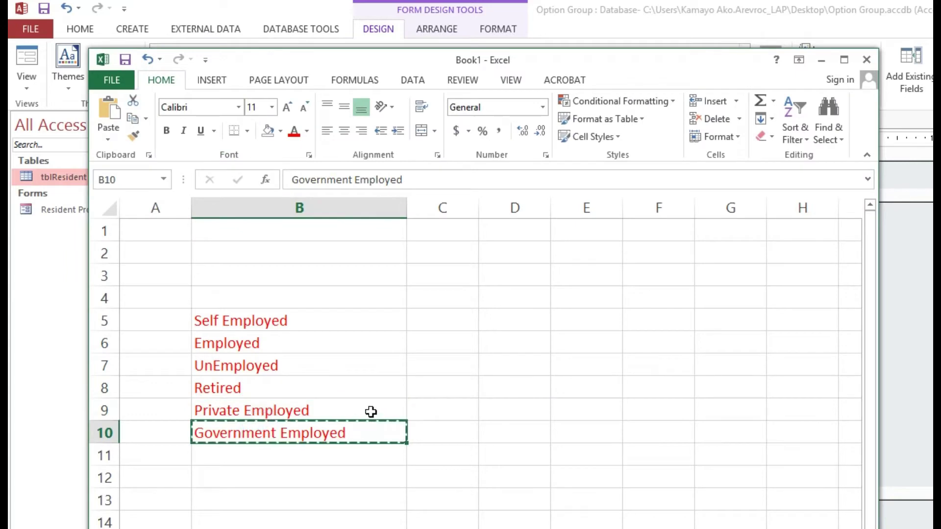
pyautogui.hotkey('alt', 'Tab')
pyautogui.hotkey('ctrl', 'v')
pyautogui.click(695, 336)
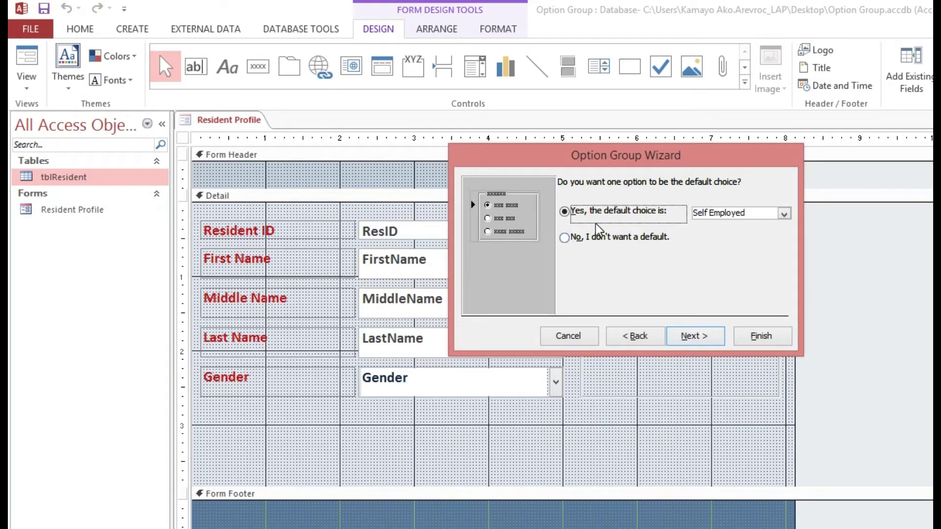
# Keep Self Employed as default with the given option values, and store the choice in EmpStatus
pyautogui.click(697, 338)
pyautogui.click(697, 342)
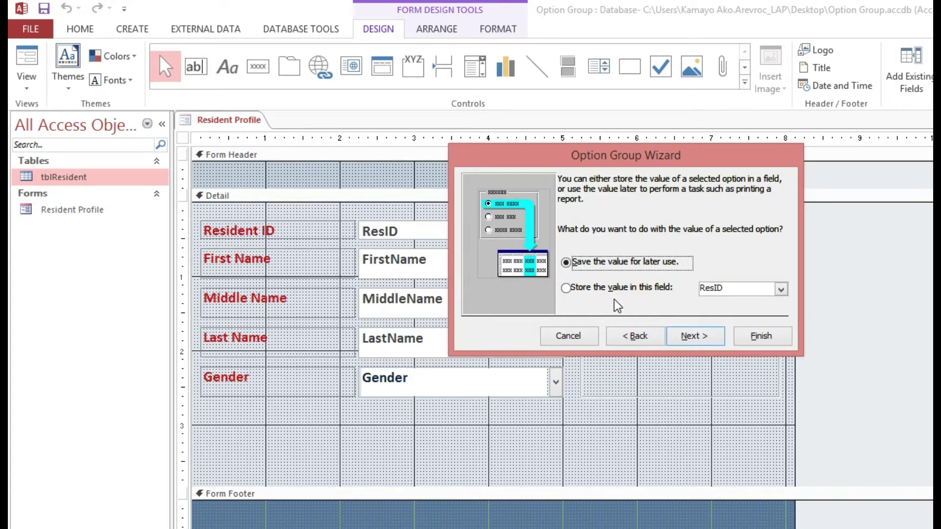
pyautogui.click(575, 290)
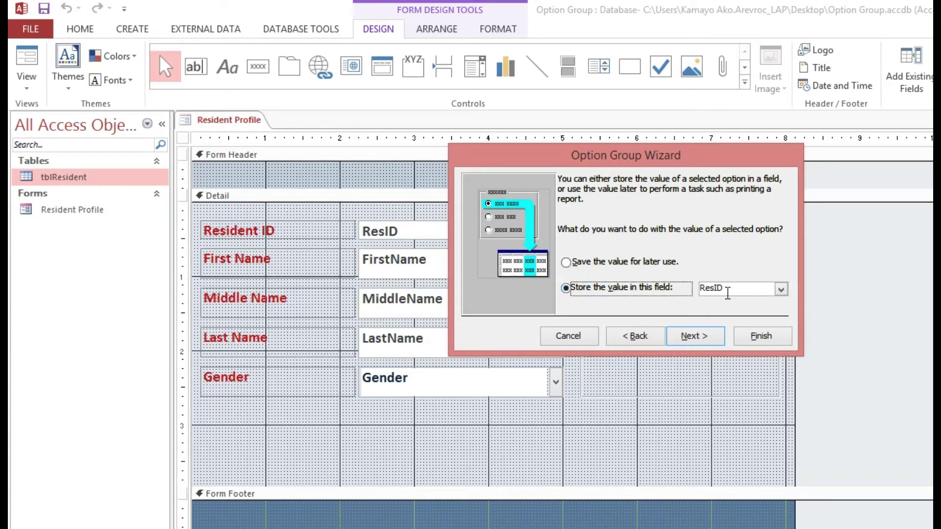
pyautogui.click(780, 290)
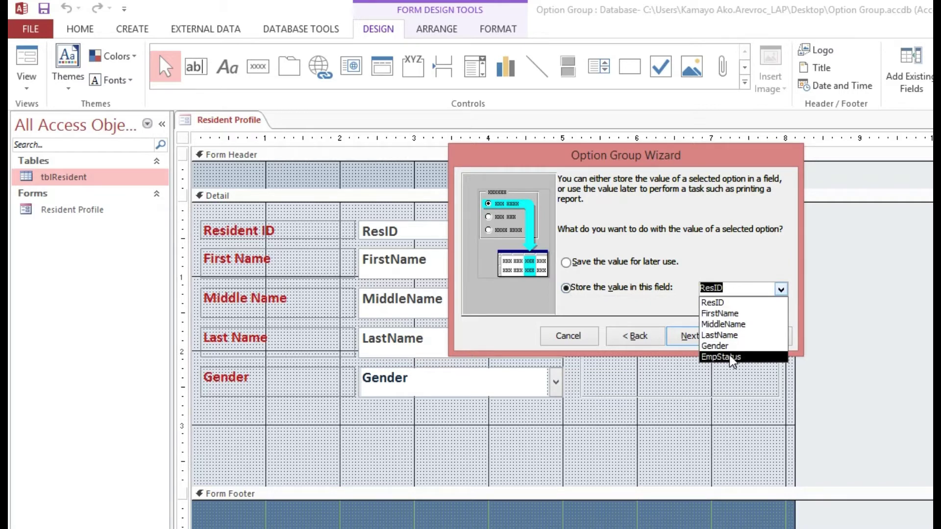
pyautogui.click(732, 357)
# Keep Etched option buttons and caption the group Employment Status
pyautogui.click(691, 338)
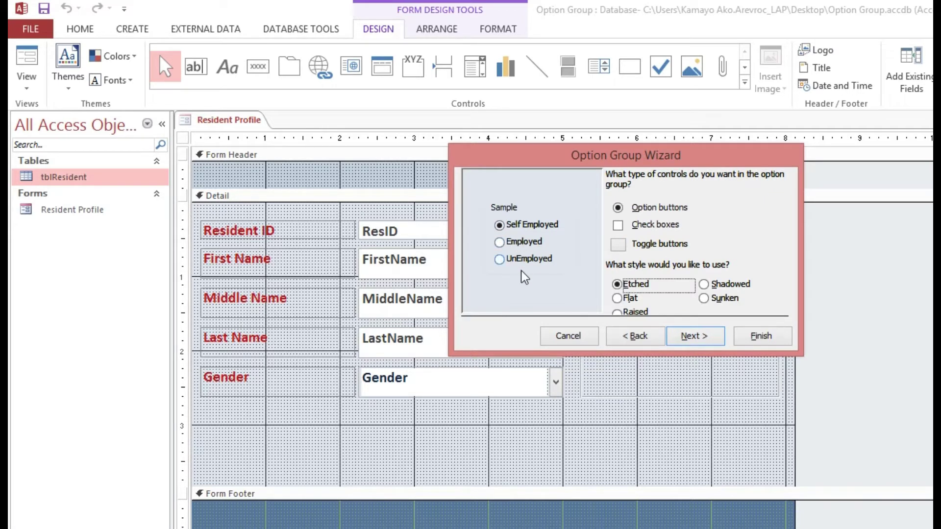
pyautogui.click(617, 298)
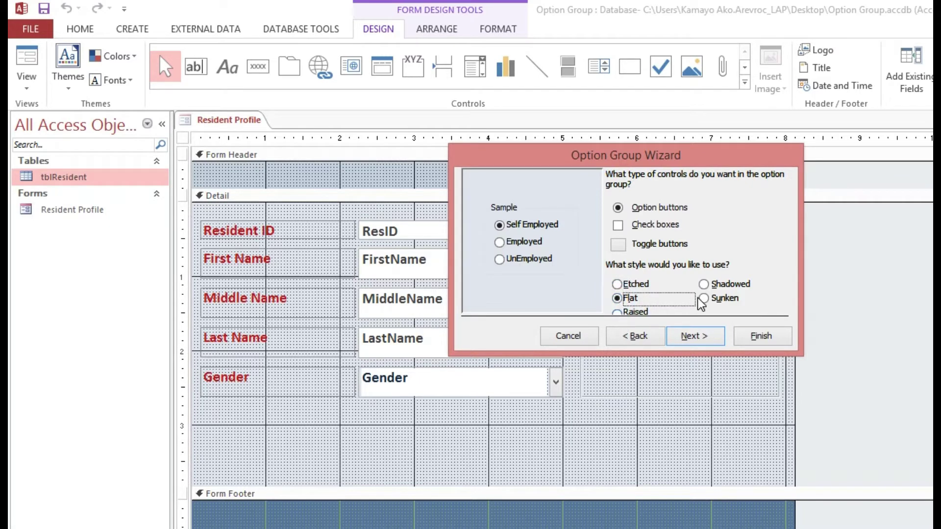
pyautogui.click(621, 285)
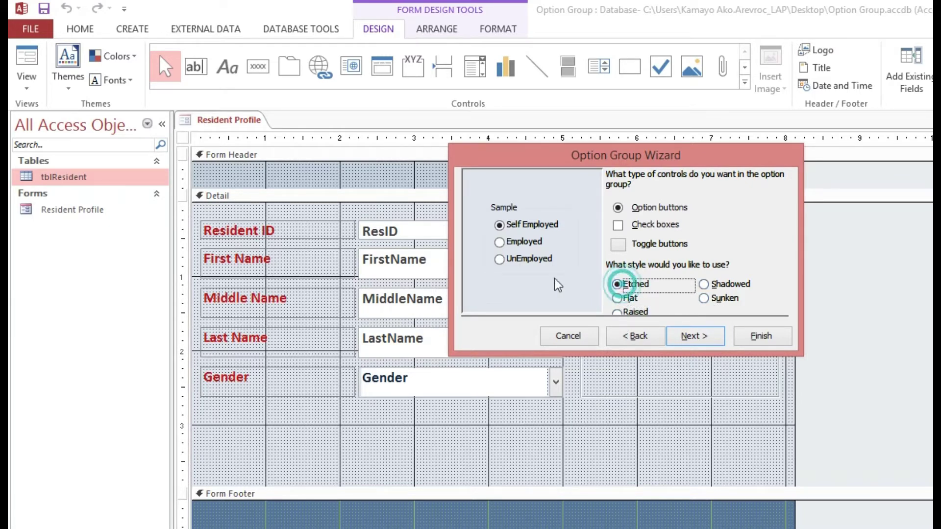
pyautogui.click(692, 337)
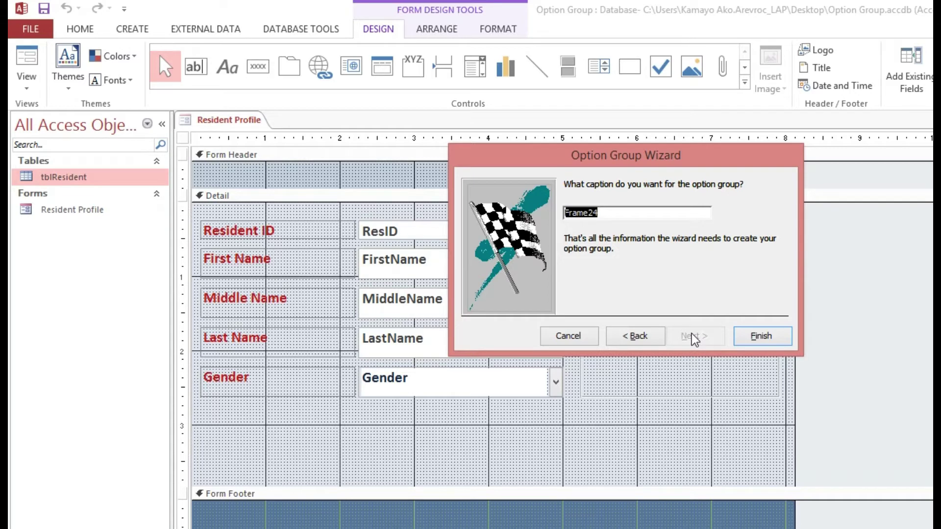
pyautogui.write('Employment Status')
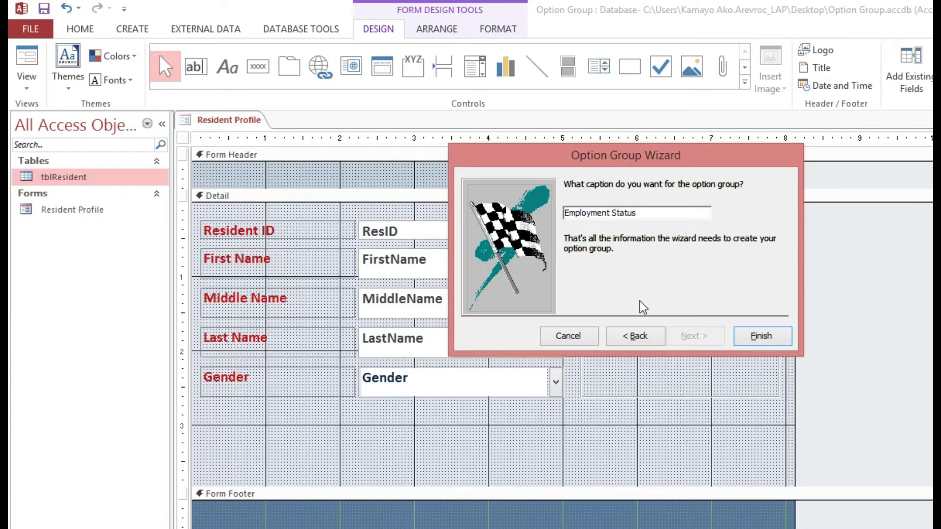
pyautogui.click(761, 338)
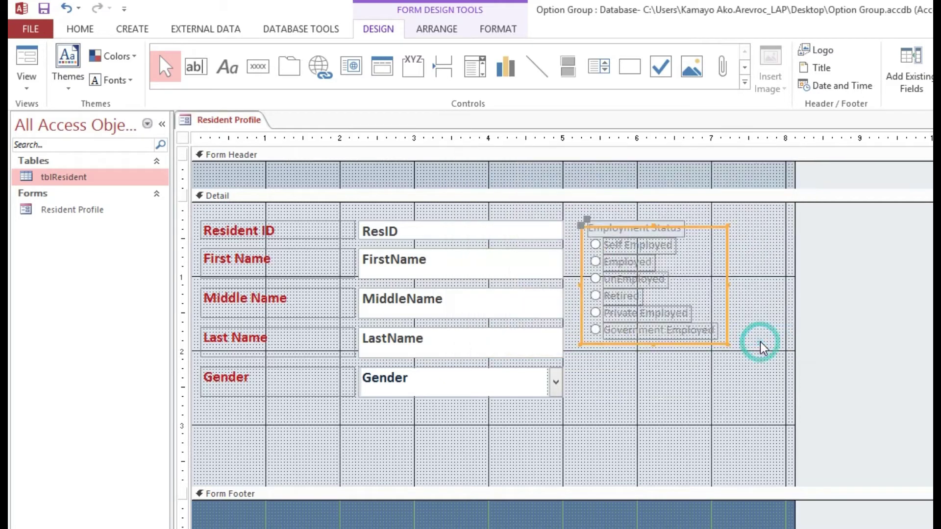
pyautogui.click(694, 354)
pyautogui.click(672, 401)
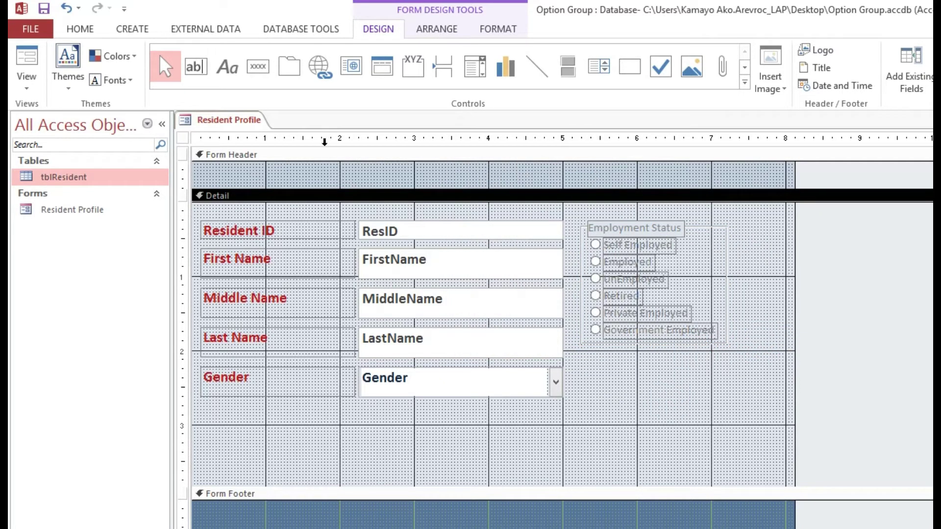
pyautogui.click(26, 57)
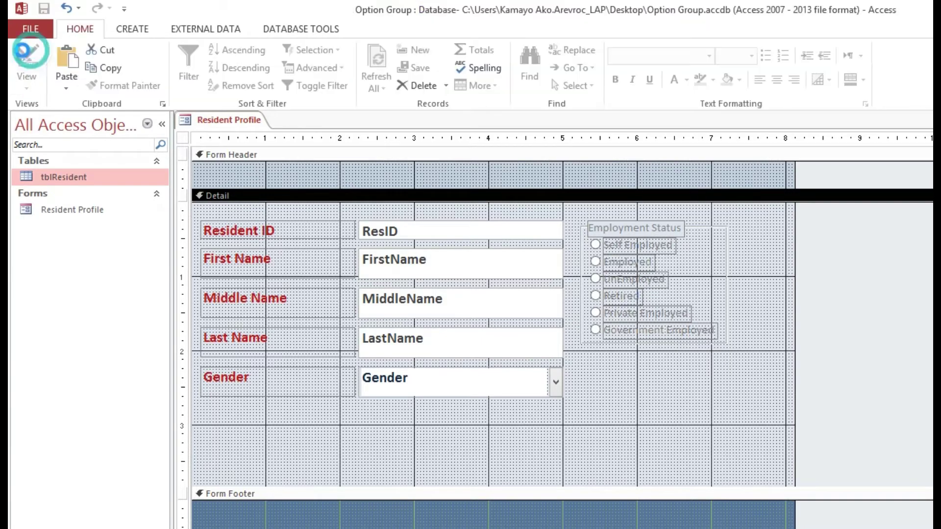
pyautogui.rightClick(640, 167)
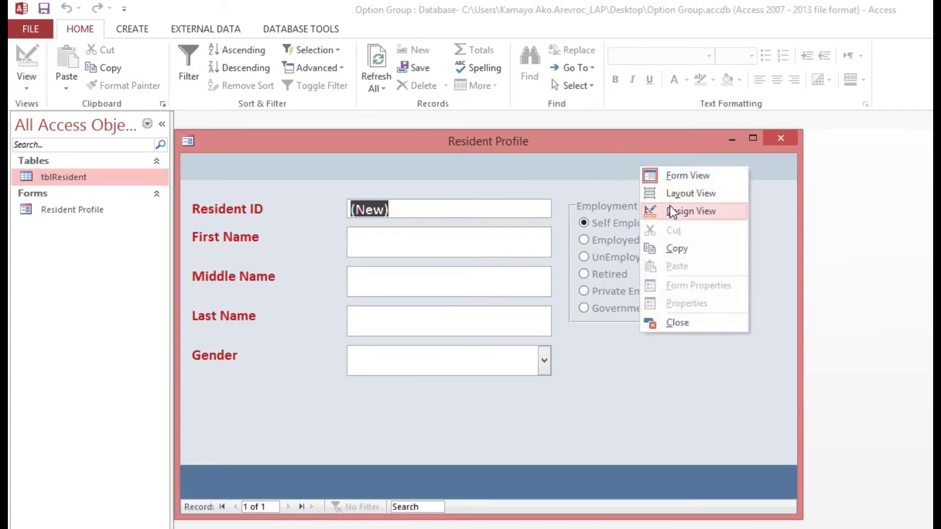
pyautogui.click(676, 210)
pyautogui.doubleClick(74, 180)
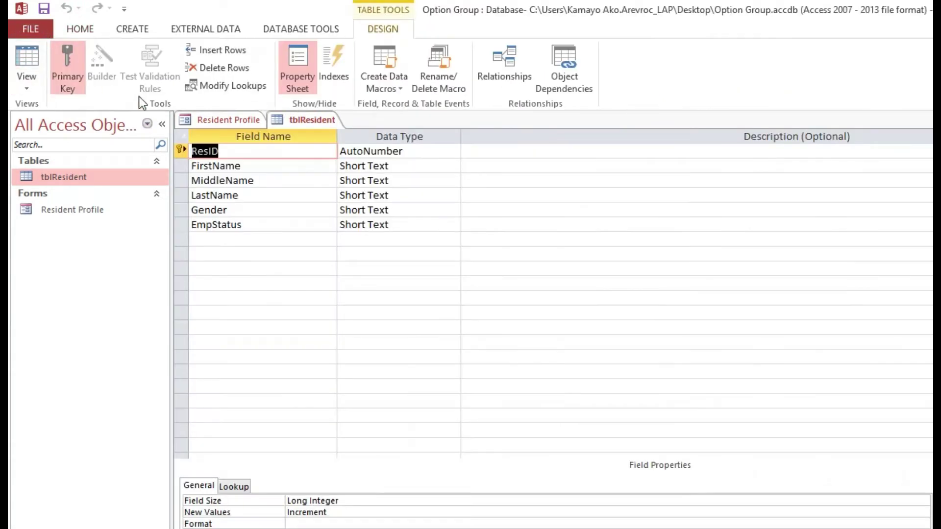
pyautogui.rightClick(337, 123)
pyautogui.click(362, 151)
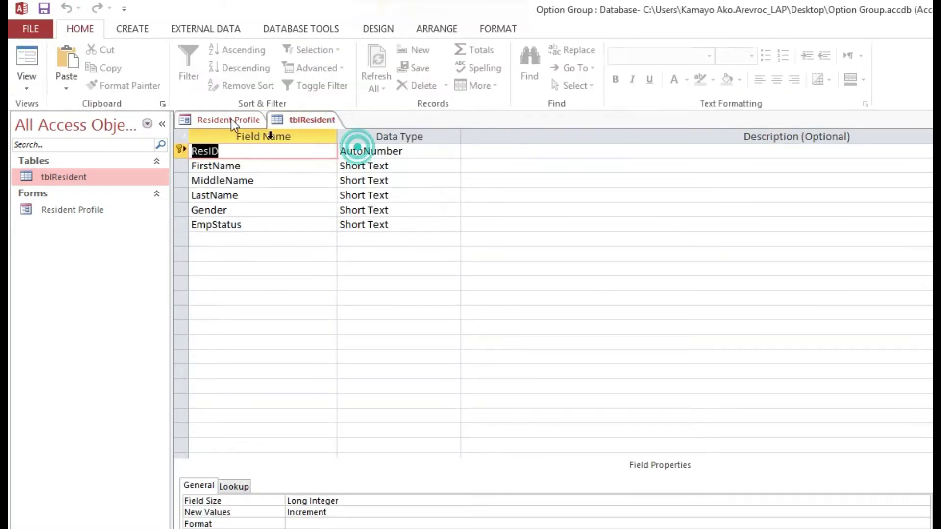
pyautogui.click(25, 58)
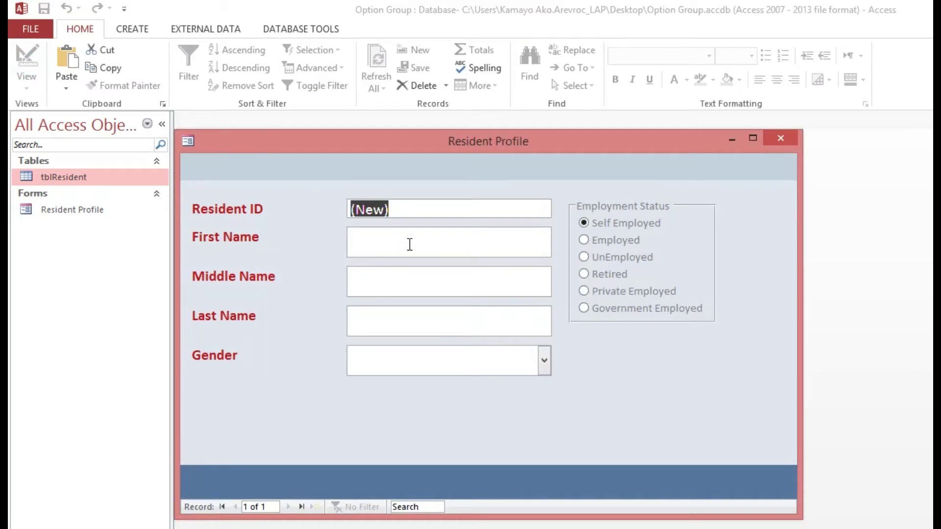
pyautogui.click(410, 243)
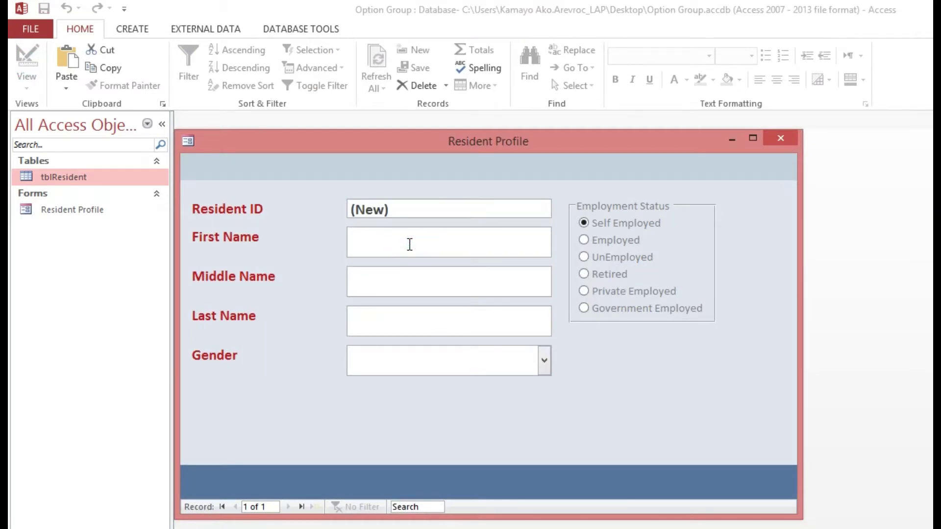
# Enter the first resident's names, set gender Male and status Employed, then start a new record
pyautogui.write('Reyan')
pyautogui.press('BackSpace')
pyautogui.press('BackSpace')
pyautogui.write('na')
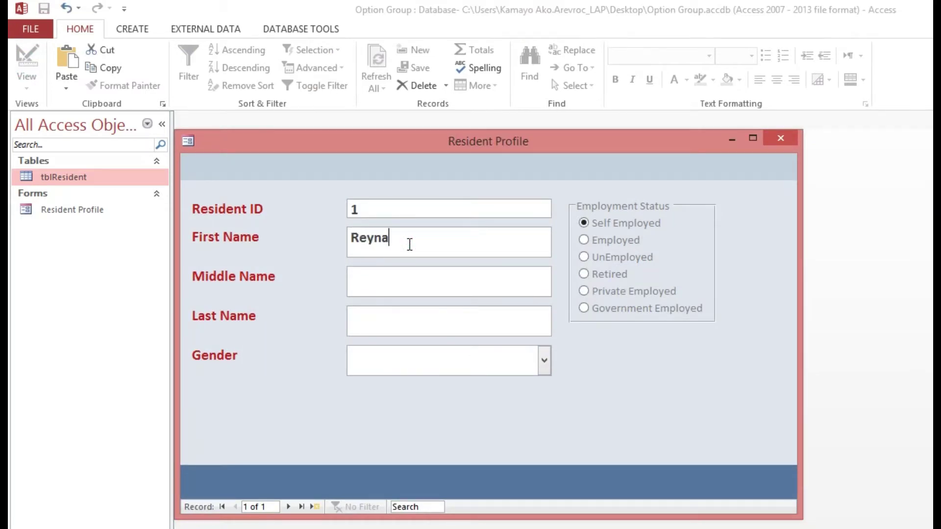
pyautogui.write('ldo')
pyautogui.write('Orbet')
pyautogui.write('Corvera')
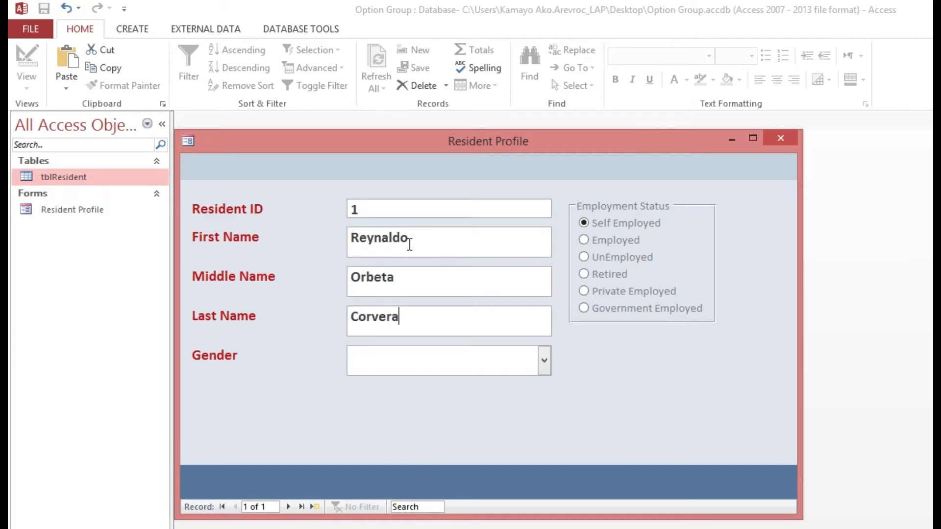
pyautogui.click(543, 360)
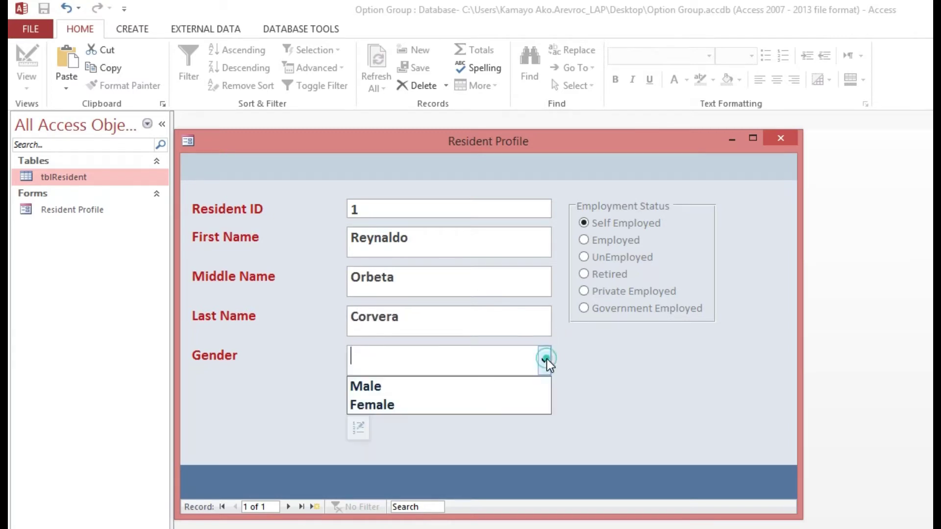
pyautogui.click(530, 386)
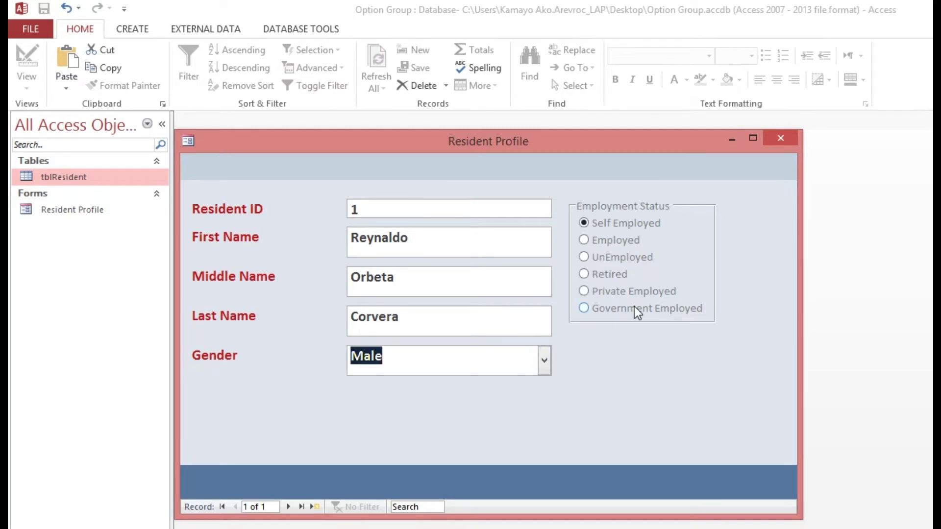
pyautogui.click(584, 240)
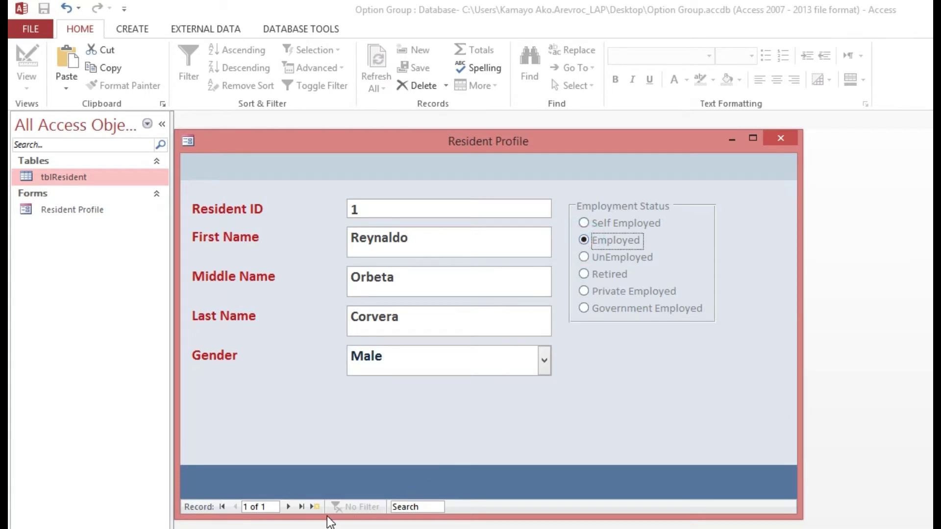
pyautogui.click(316, 507)
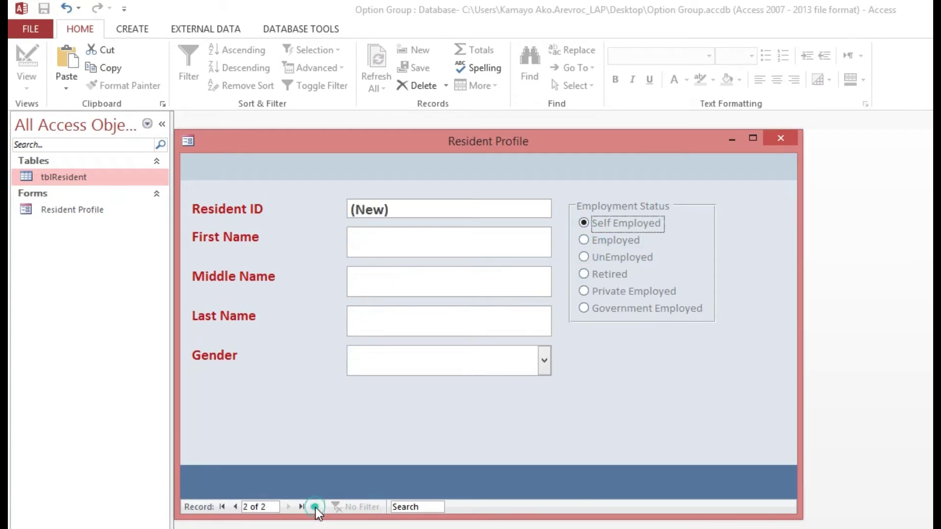
# Enter the second resident's names, set gender Female and status Private Employed, then start a new record
pyautogui.click(402, 245)
pyautogui.write('Juliet')
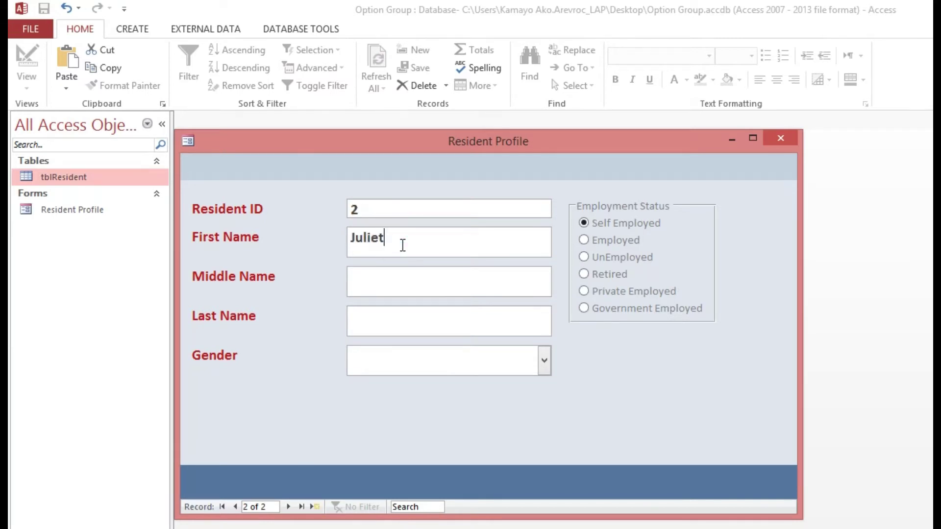
pyautogui.press('Tab')
pyautogui.write('Monrt')
pyautogui.write('illa')
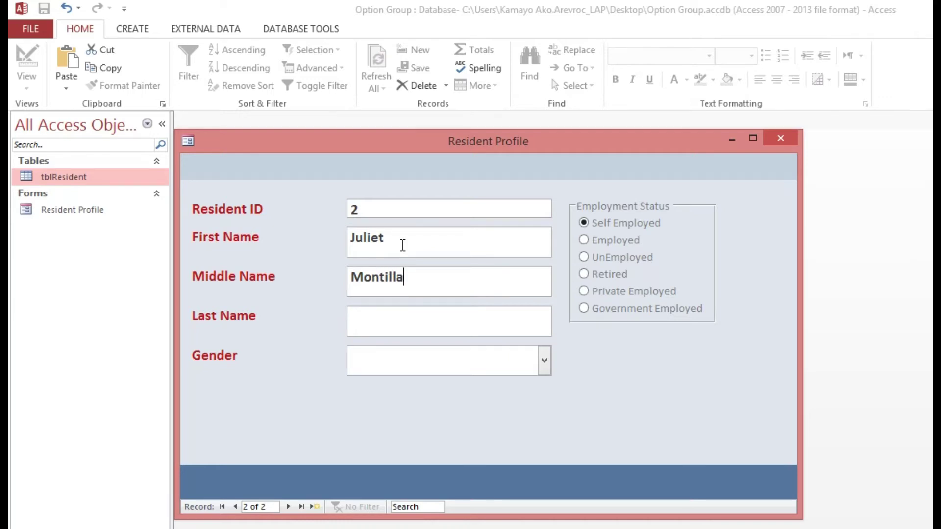
pyautogui.write('grama')
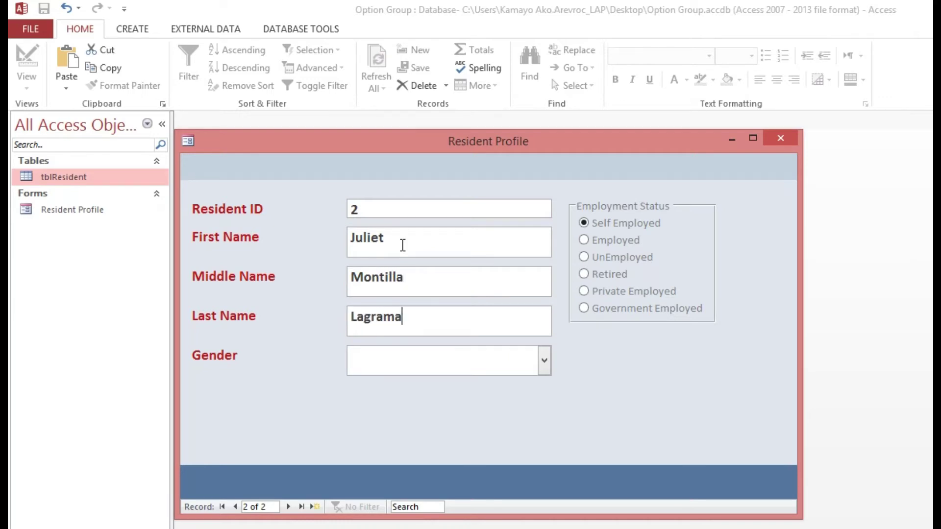
pyautogui.click(545, 361)
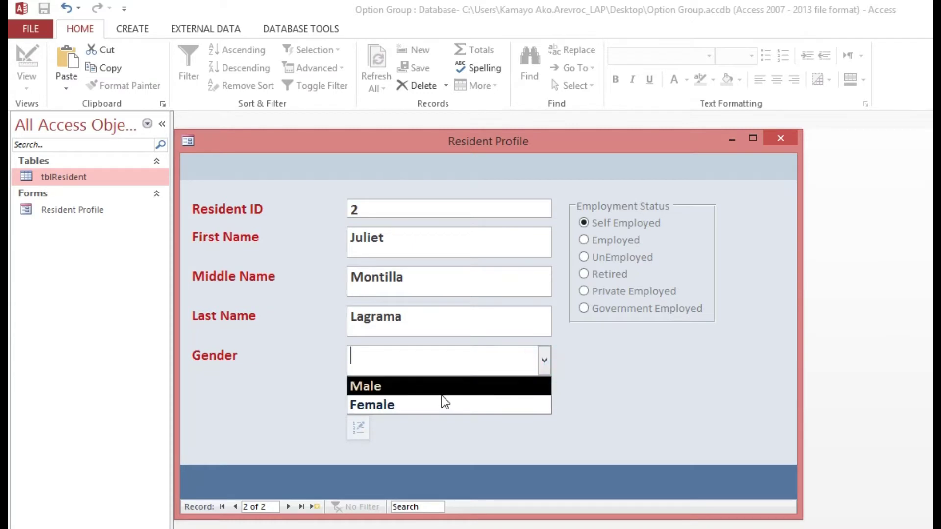
pyautogui.click(429, 410)
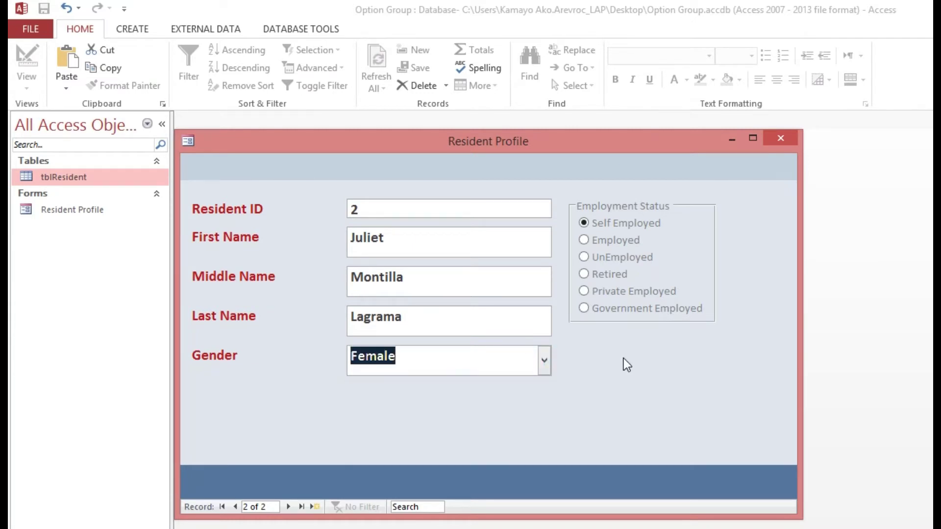
pyautogui.click(583, 292)
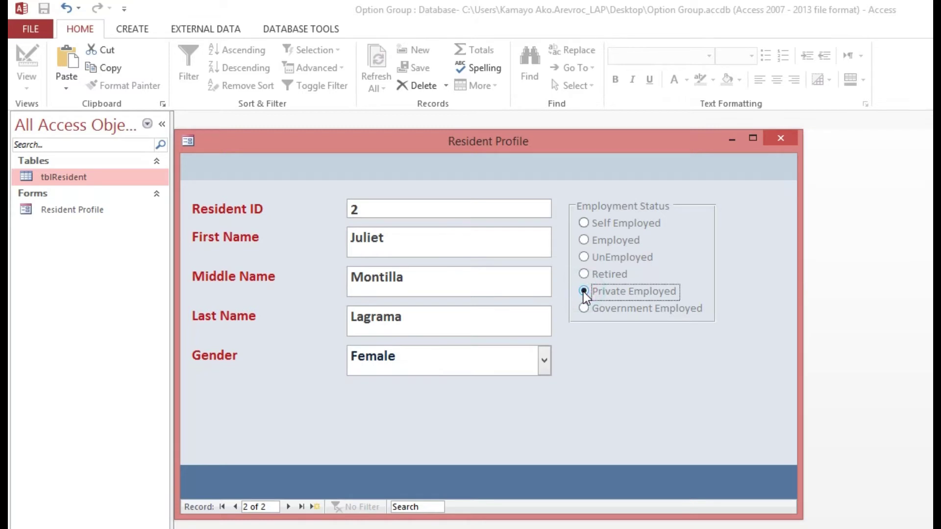
pyautogui.click(316, 507)
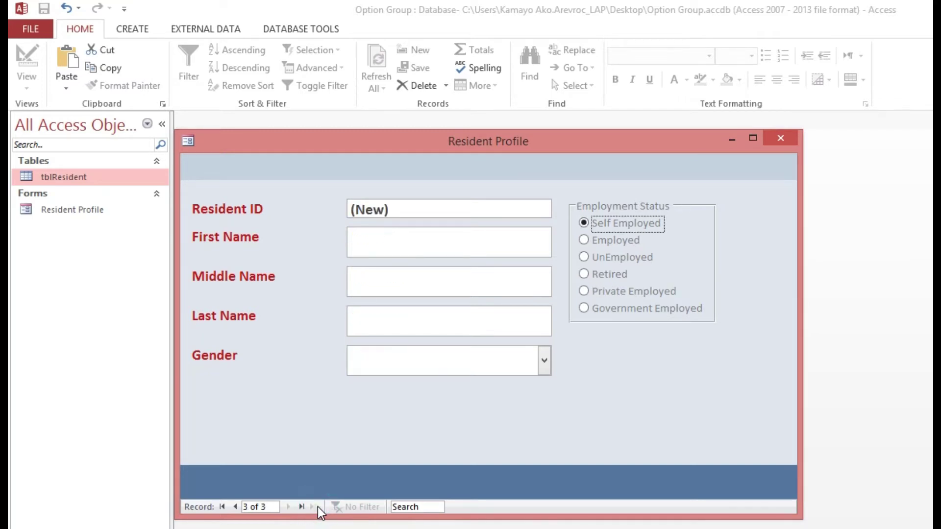
# Open tblResident and close the Resident Profile form, saving its design changes
pyautogui.doubleClick(81, 177)
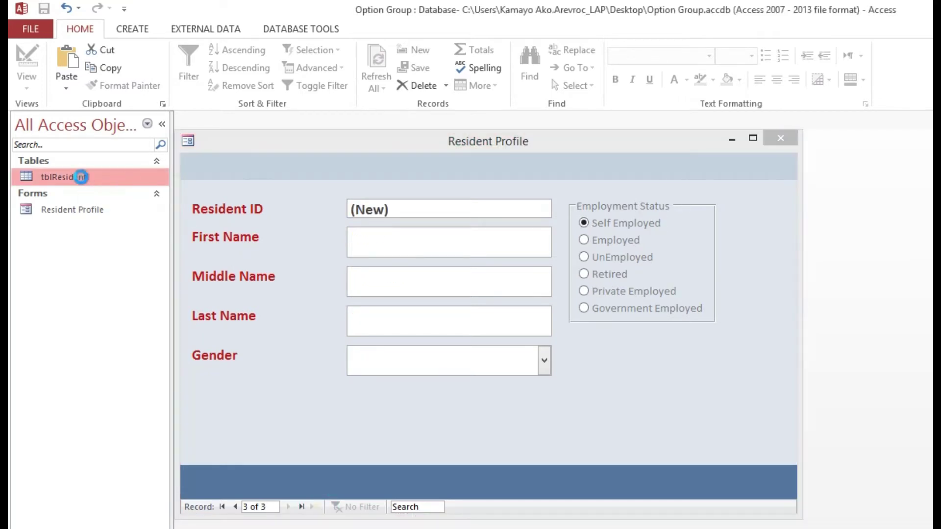
pyautogui.rightClick(305, 140)
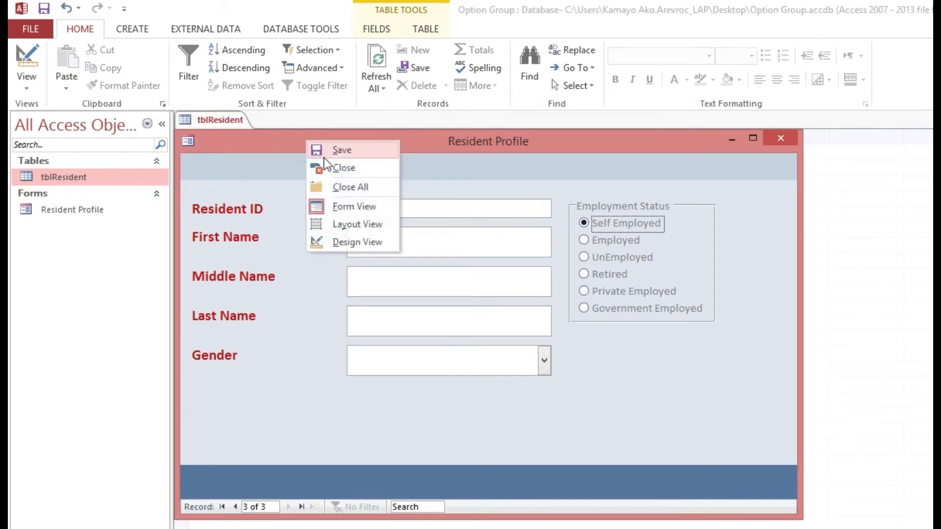
pyautogui.click(327, 166)
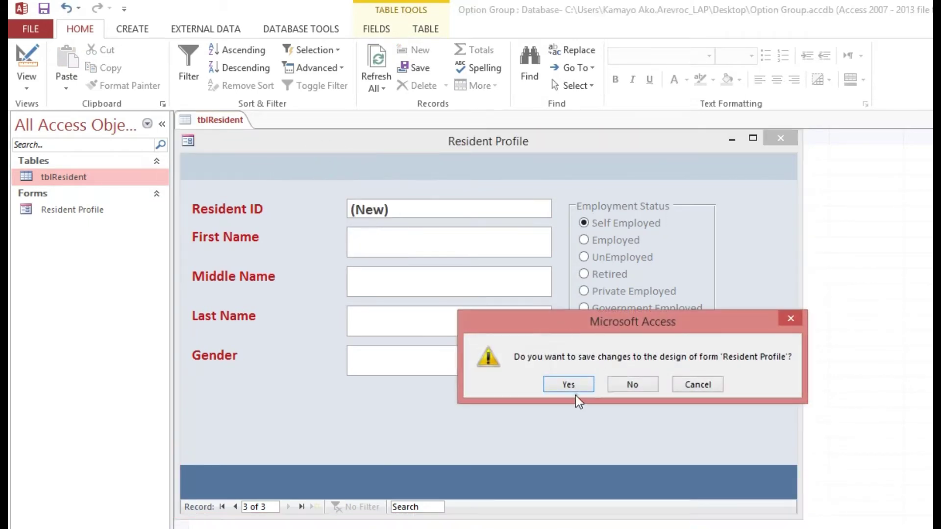
pyautogui.click(567, 384)
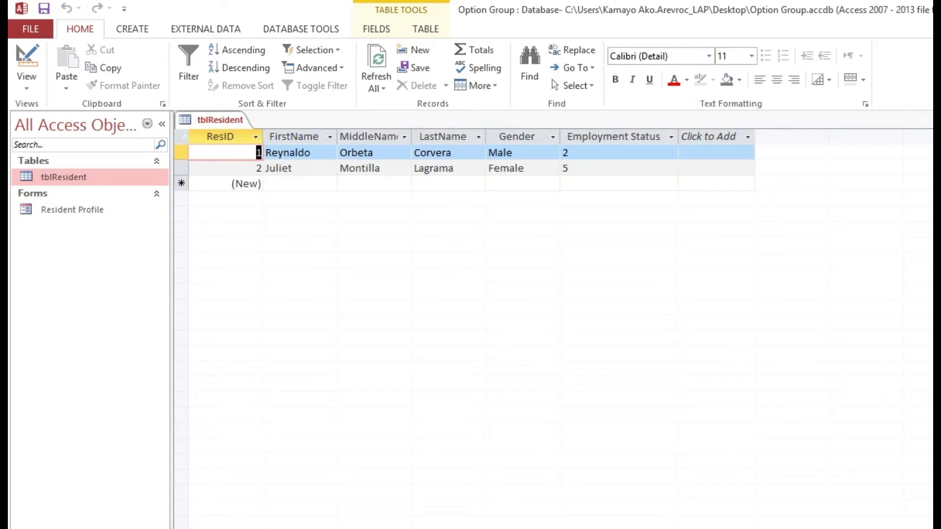
# Compare the Excel status list with the numeric Employment Status values stored in tblResident rows 1 and 2
pyautogui.hotkey('alt', 'Tab')
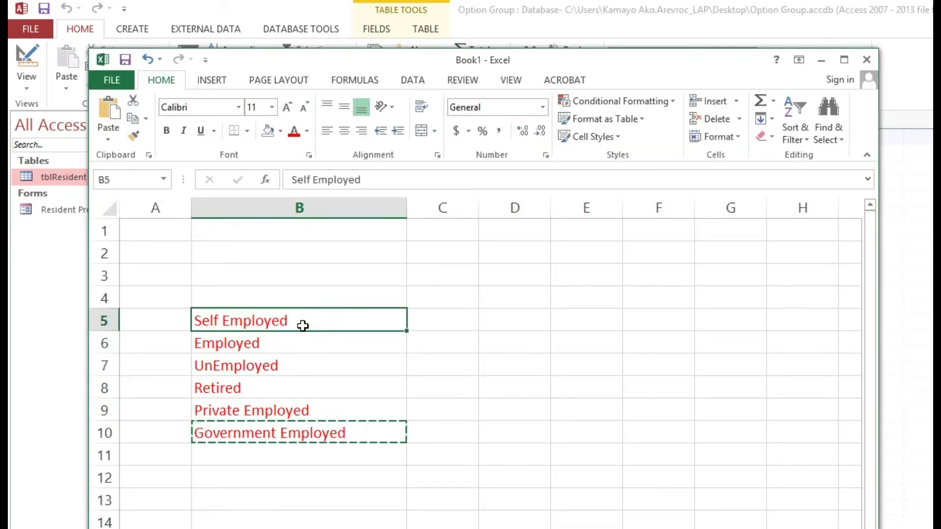
pyautogui.moveTo(319, 317); pyautogui.dragTo(296, 410)
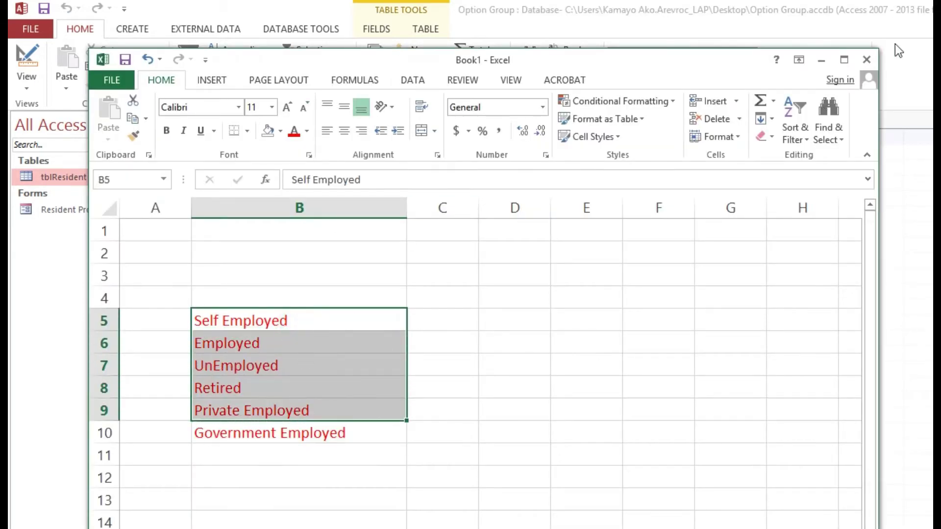
pyautogui.click(822, 59)
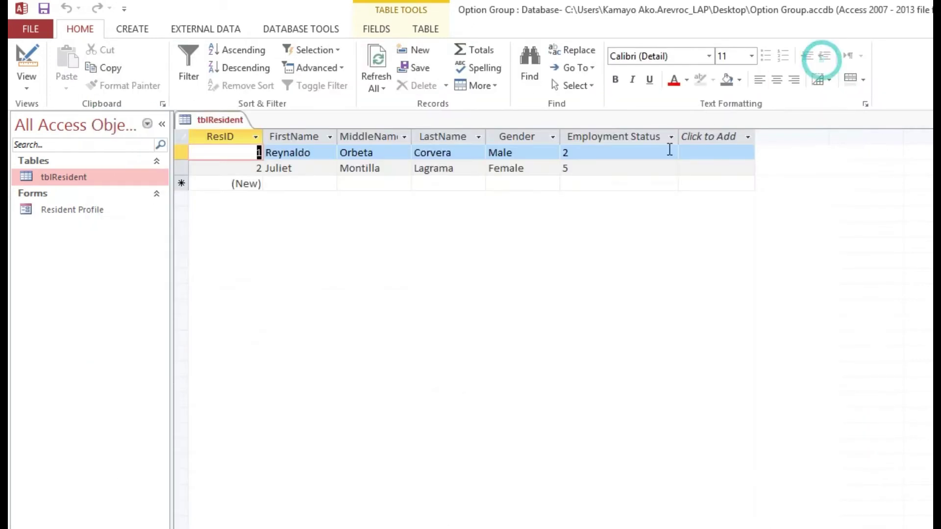
pyautogui.click(612, 153)
pyautogui.click(616, 167)
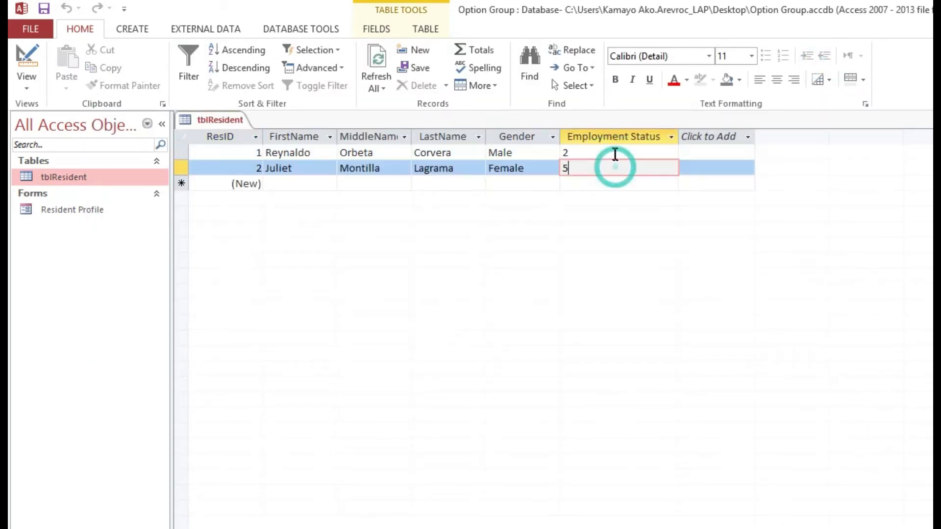
pyautogui.click(612, 152)
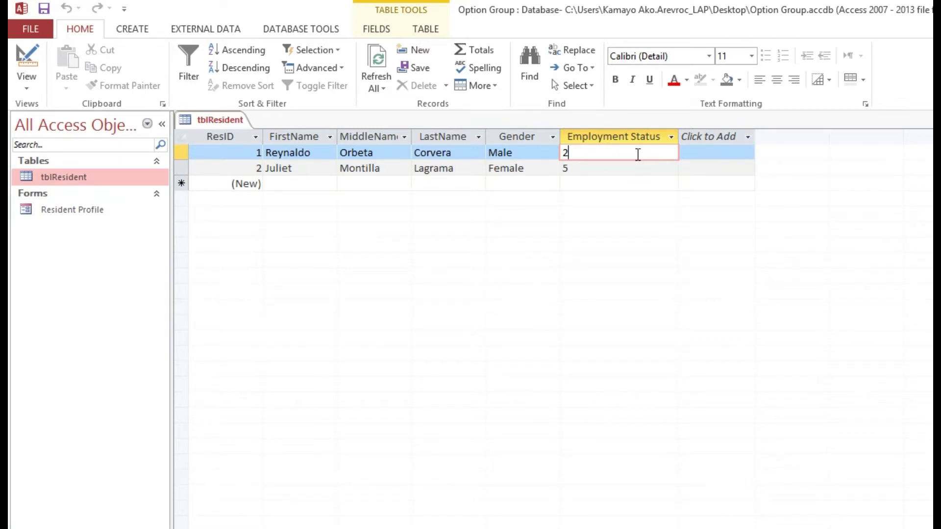
pyautogui.doubleClick(636, 152)
# Match stored value 2 to Employed in the Excel list, minimize Excel, and close tblResident
pyautogui.hotkey('alt', 'Tab')
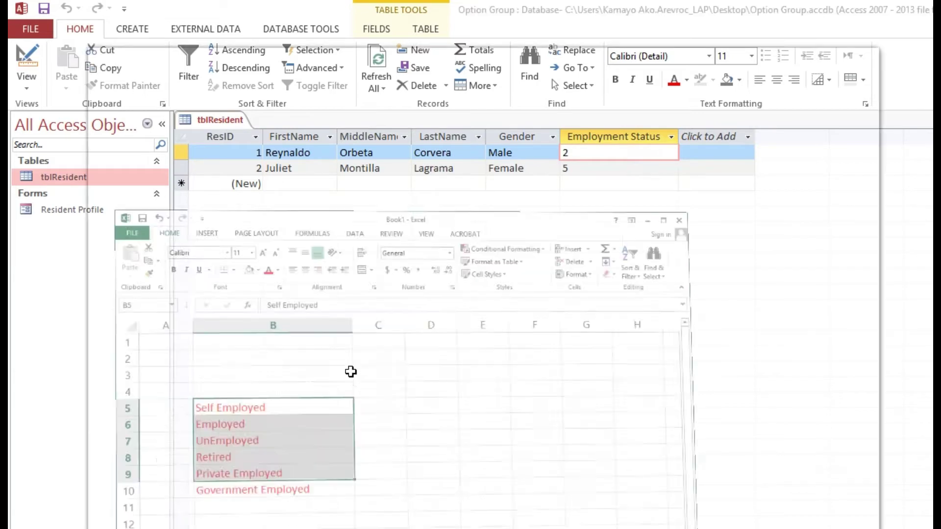
pyautogui.click(349, 319)
pyautogui.click(296, 367)
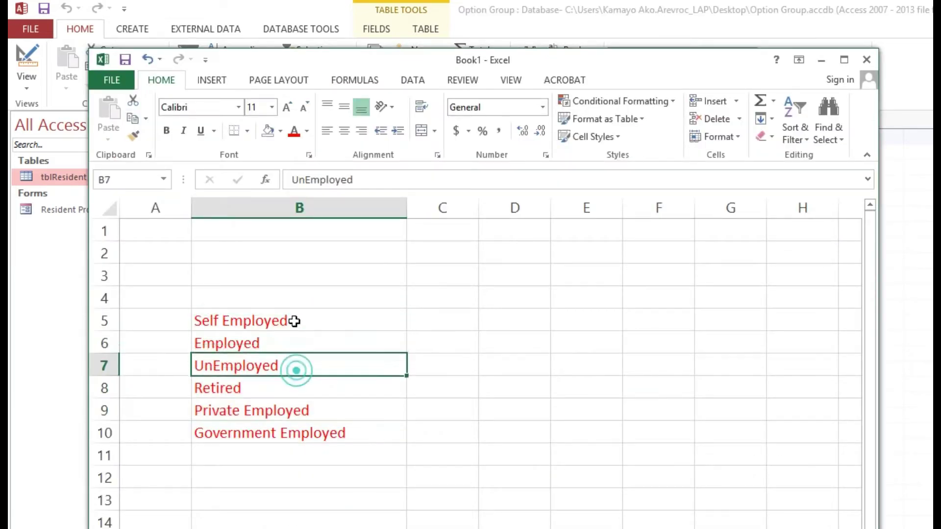
pyautogui.click(299, 321)
pyautogui.click(309, 388)
pyautogui.click(298, 343)
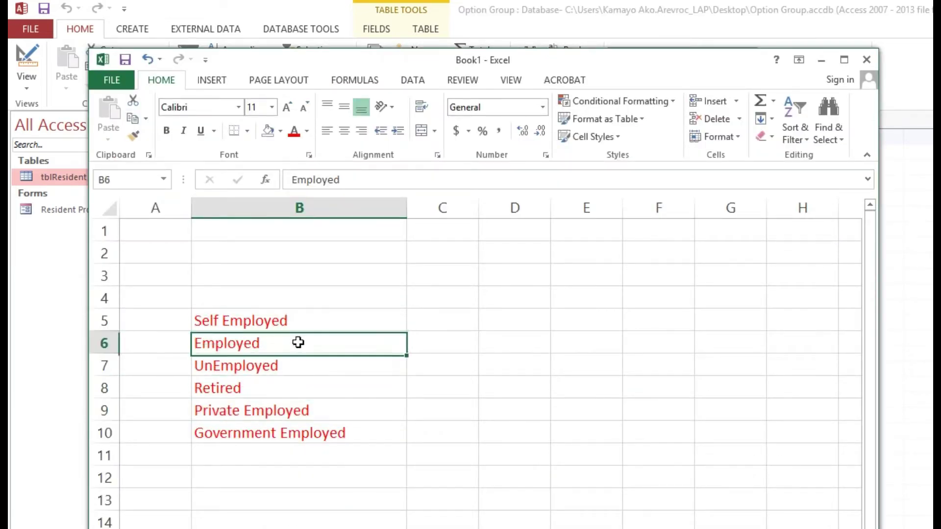
pyautogui.click(824, 60)
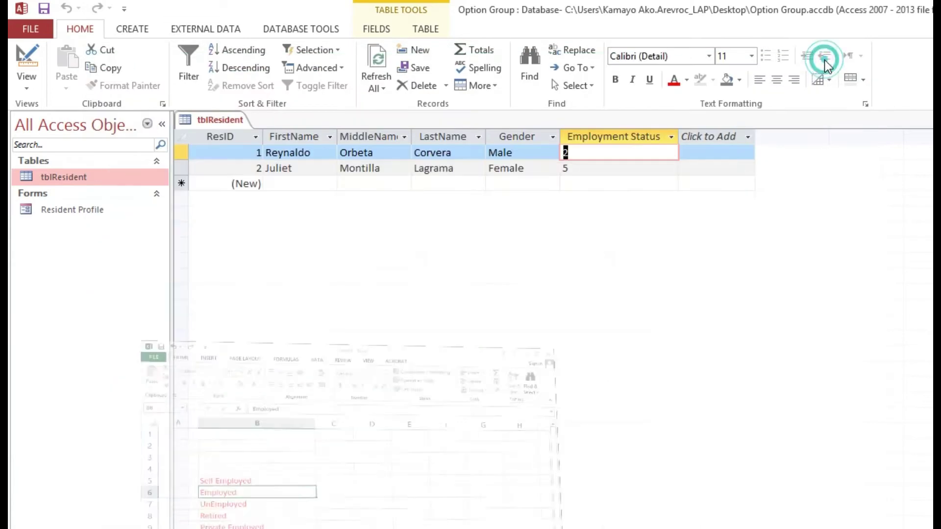
pyautogui.rightClick(225, 119)
pyautogui.click(245, 147)
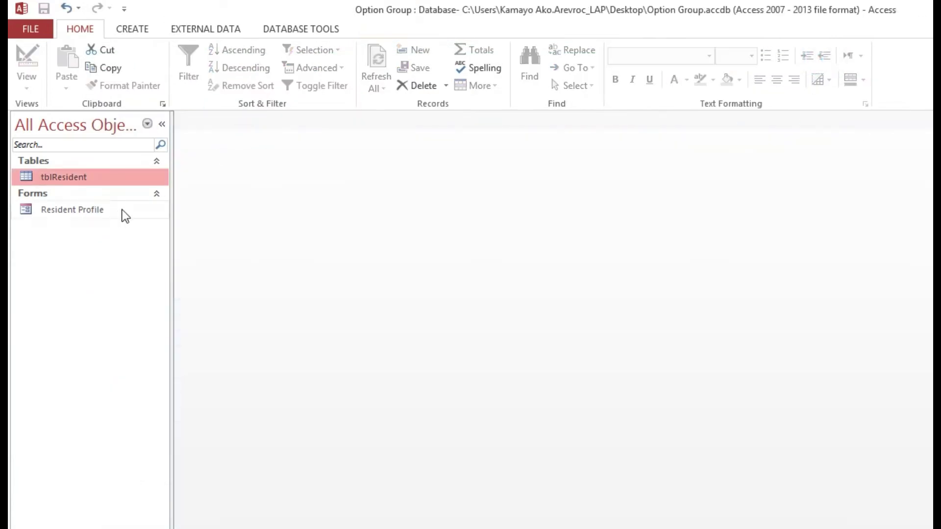
# Open the Resident Profile form in Design View and widen the Property Sheet
pyautogui.click(105, 210)
pyautogui.rightClick(105, 210)
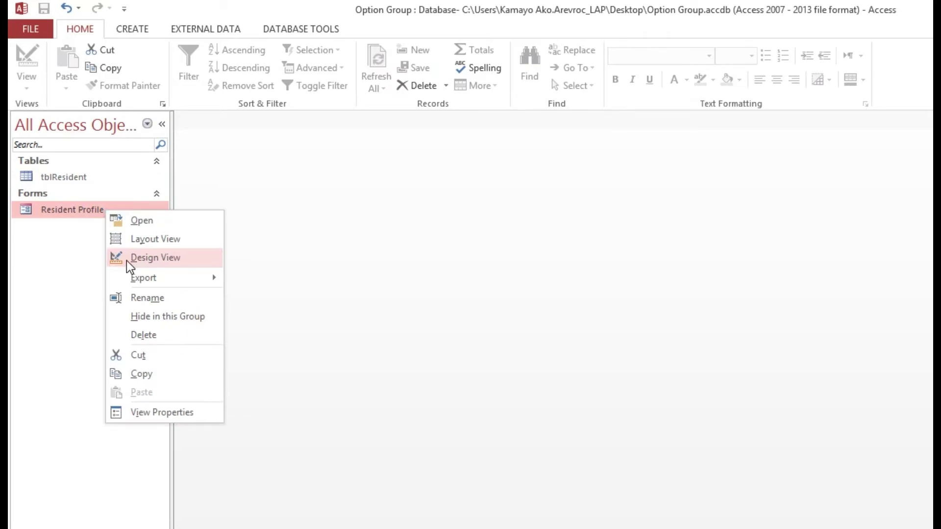
pyautogui.click(147, 258)
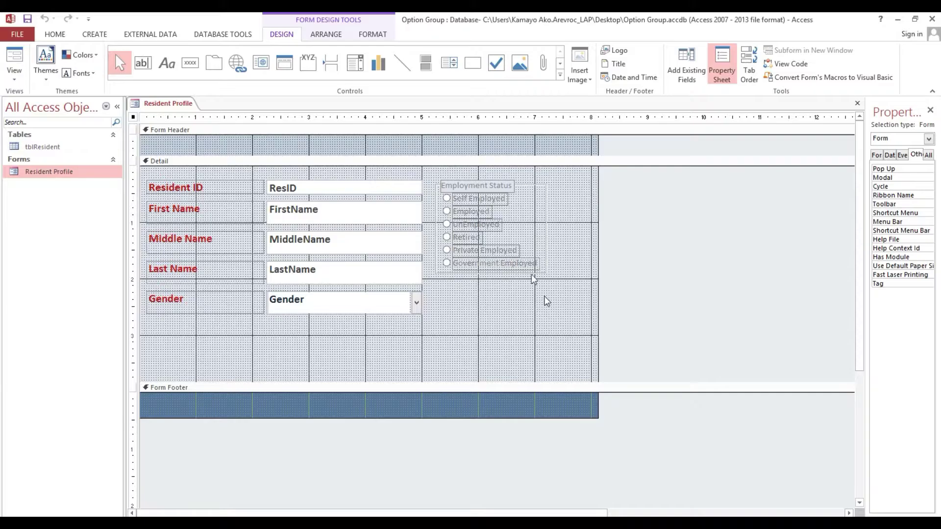
pyautogui.moveTo(867, 203); pyautogui.dragTo(634, 211)
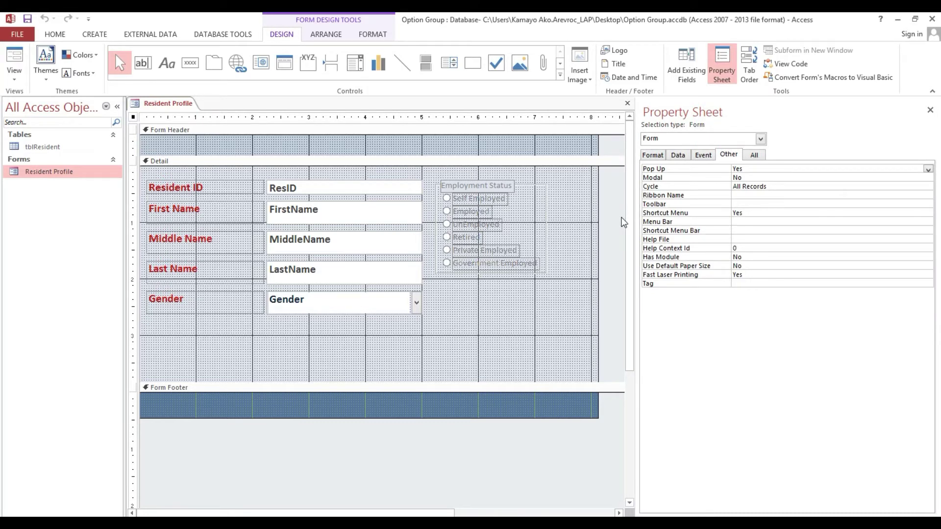
# Clear EmpStatus from the Employment Status option group's Control Source on the Data tab
pyautogui.click(539, 186)
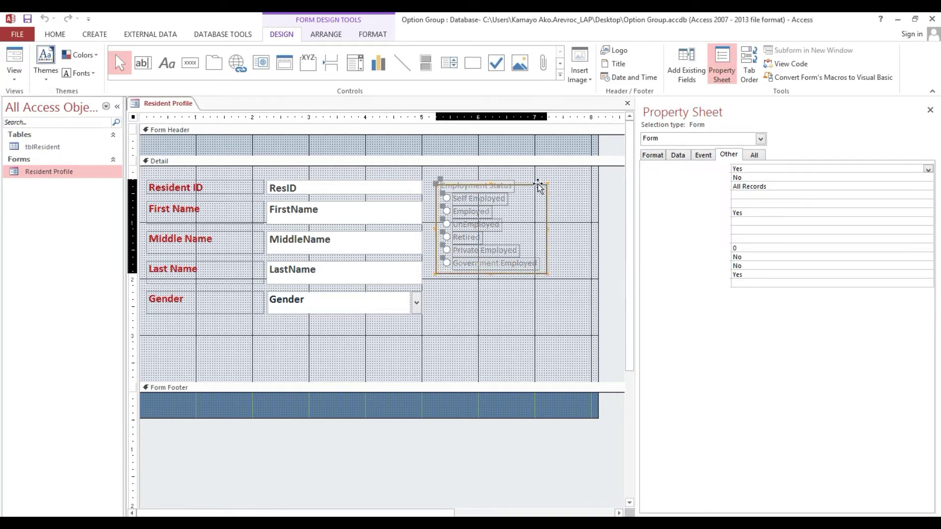
pyautogui.click(680, 154)
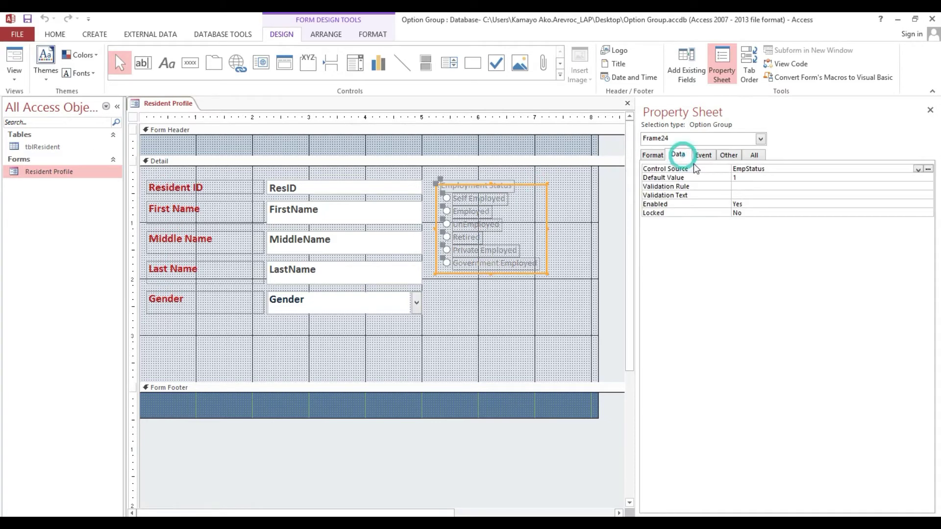
pyautogui.click(695, 171)
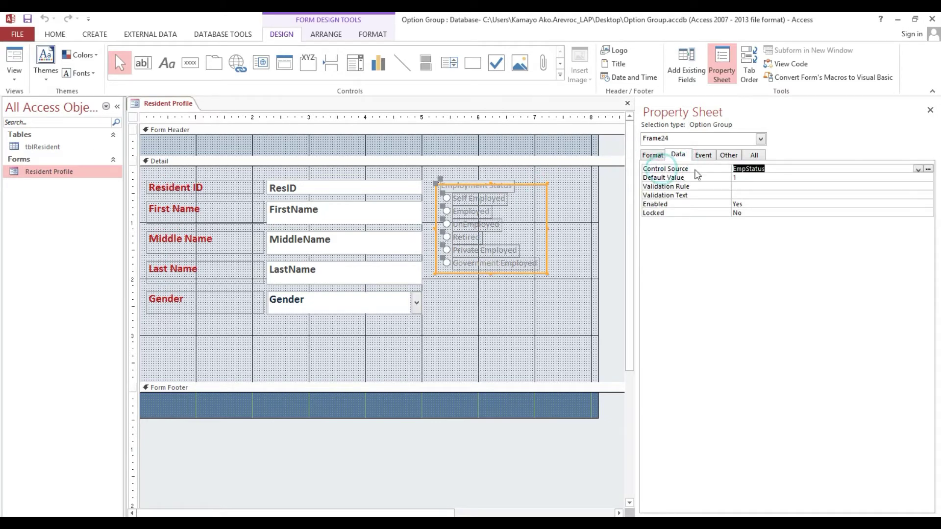
pyautogui.click(800, 168)
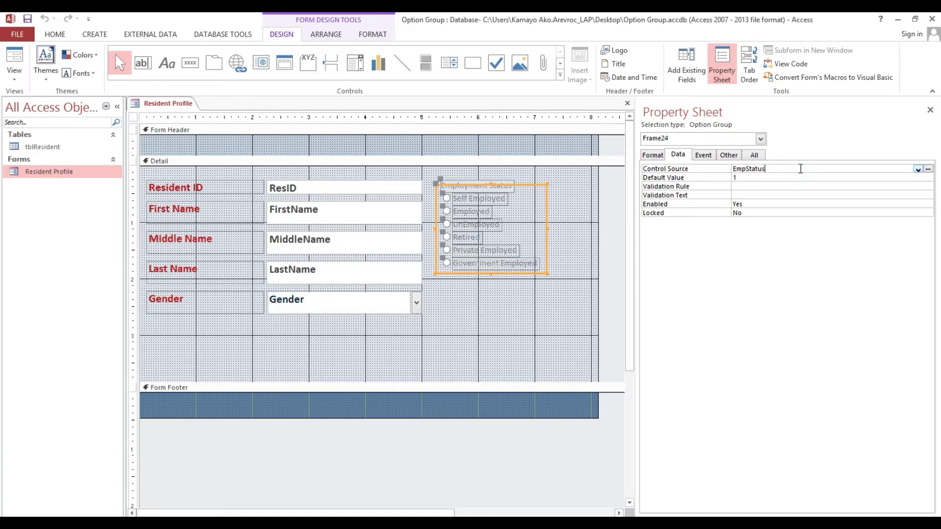
pyautogui.click(725, 170)
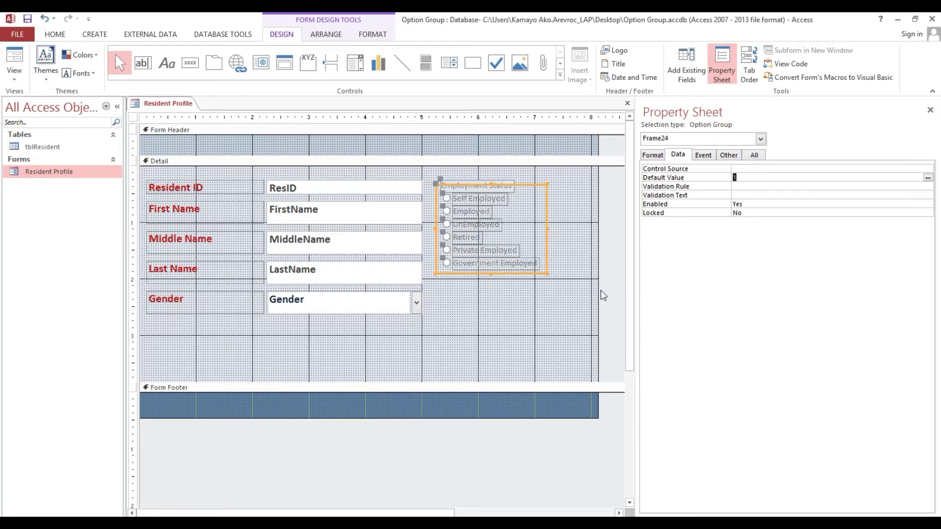
pyautogui.click(501, 318)
# Place a new text box in the Form Header and delete its label
pyautogui.click(468, 225)
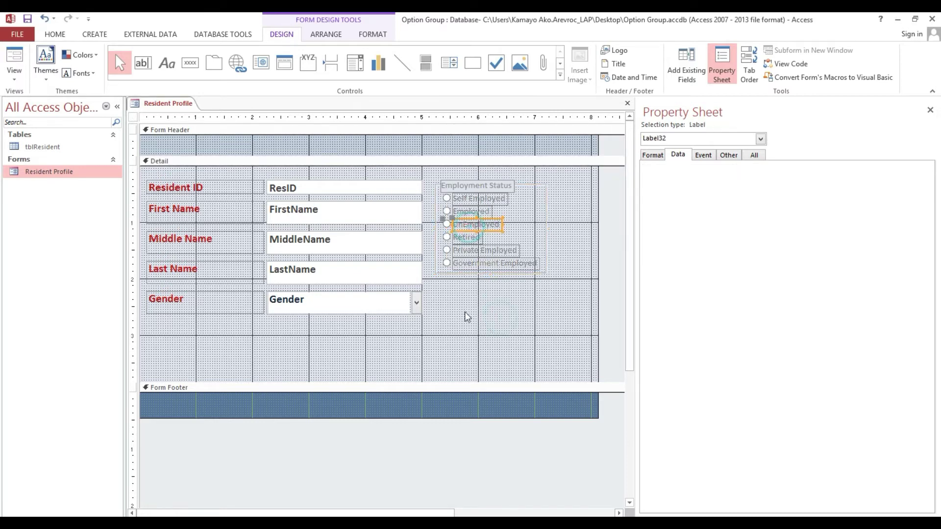
pyautogui.click(465, 315)
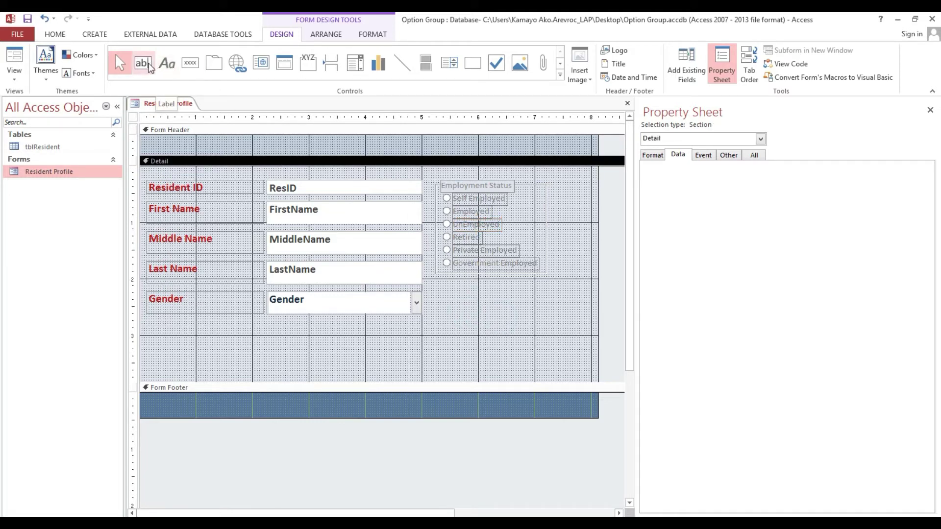
pyautogui.click(143, 62)
pyautogui.click(245, 138)
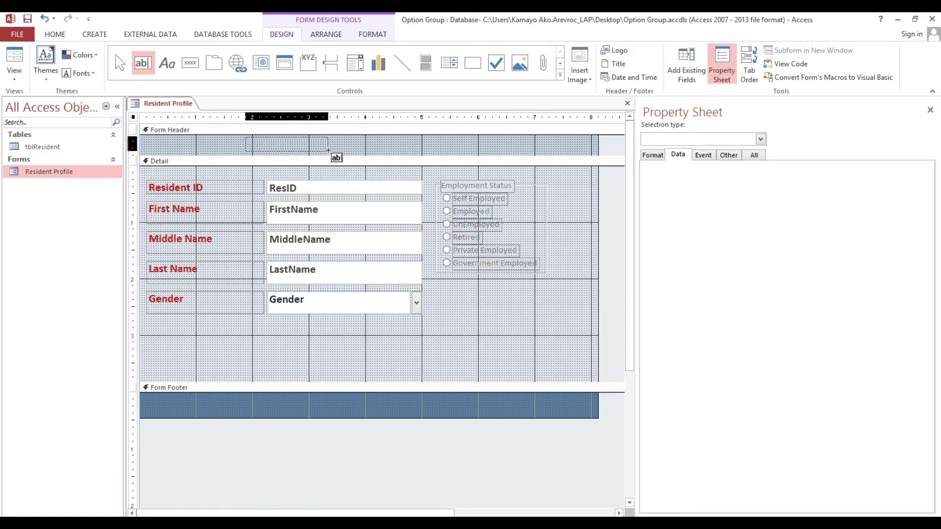
pyautogui.click(183, 143)
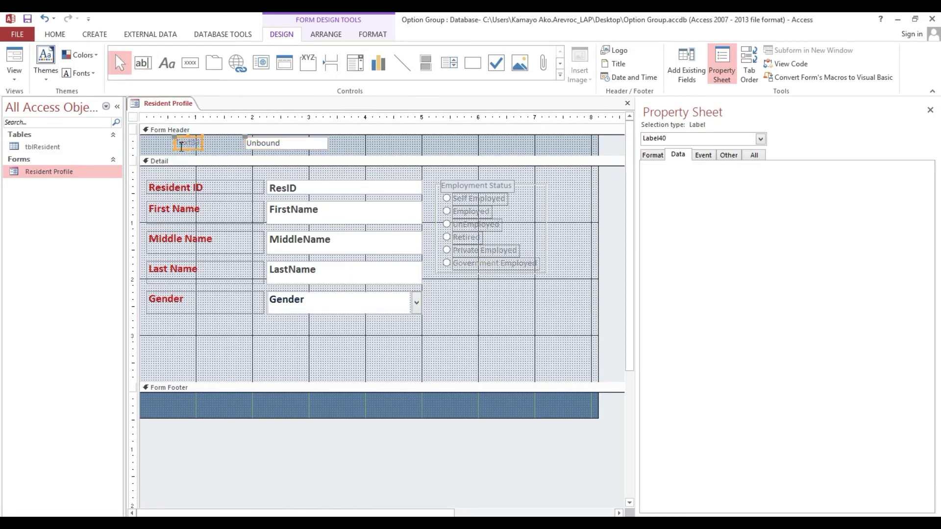
pyautogui.press('Delete')
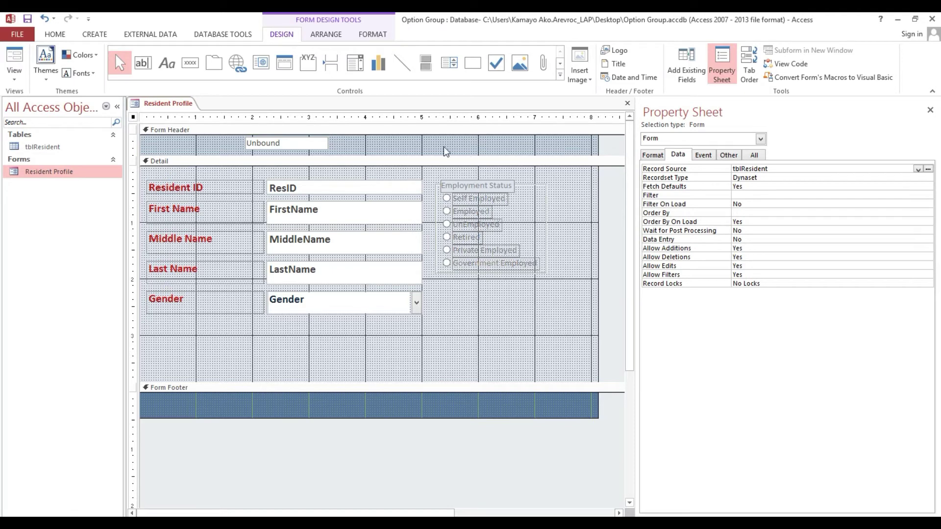
# Name the header text box txtValues on the Other tab
pyautogui.click(297, 142)
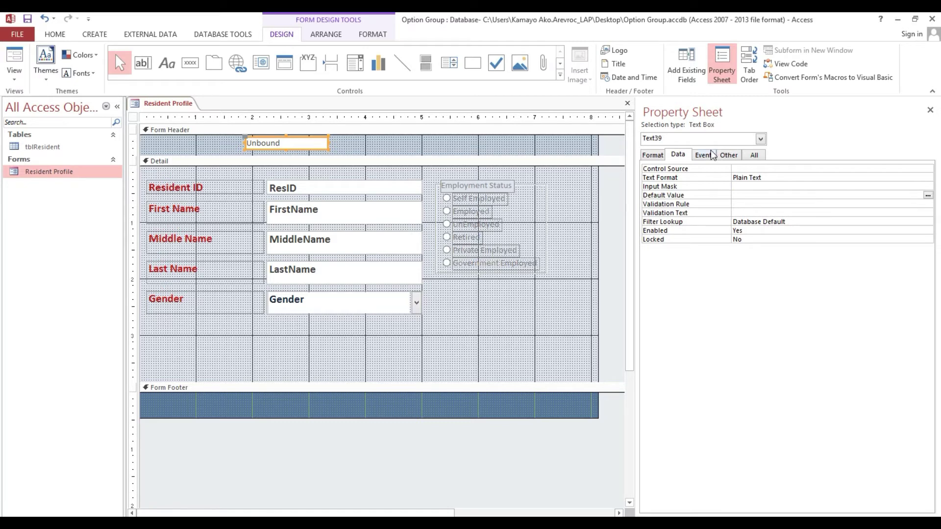
pyautogui.click(704, 154)
pyautogui.click(729, 154)
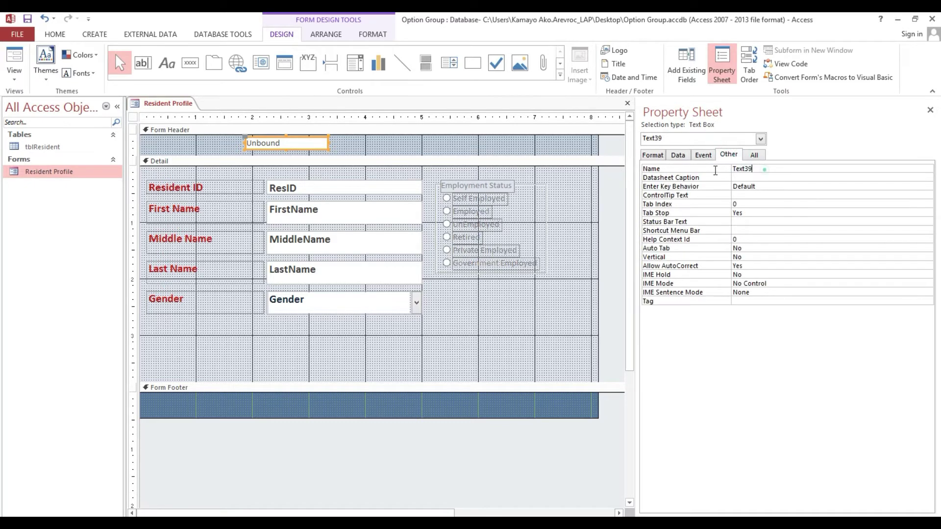
pyautogui.write('txt')
pyautogui.write('Values')
pyautogui.press('Return')
pyautogui.click(532, 185)
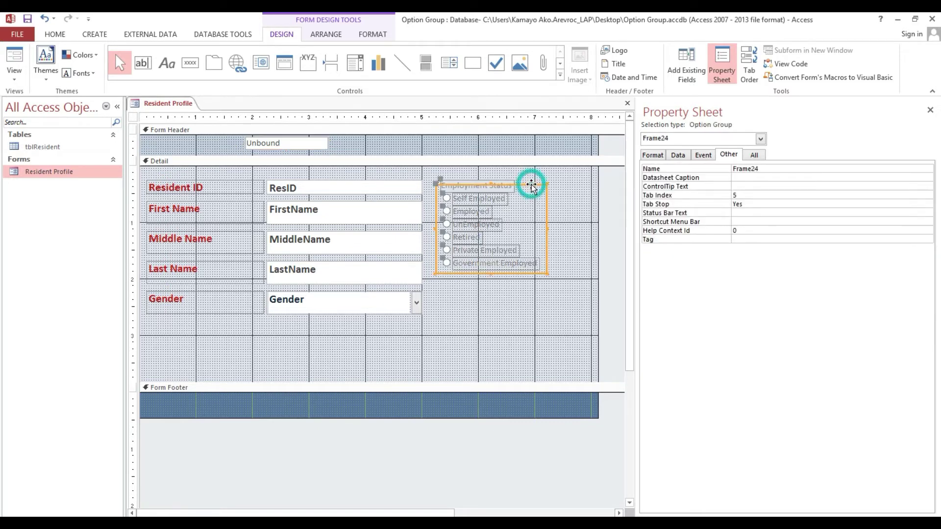
# Review the option group's Control Source field list but leave the group unbound
pyautogui.click(681, 156)
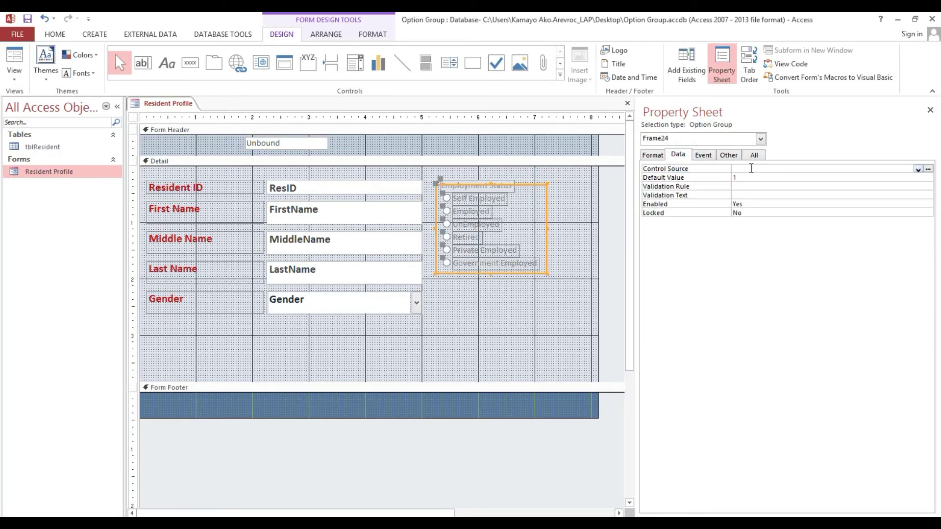
pyautogui.click(918, 169)
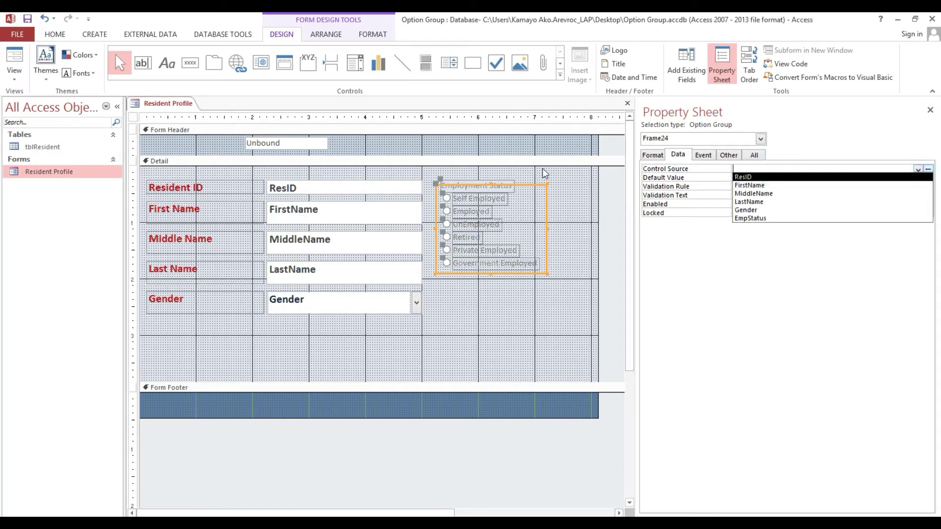
pyautogui.click(567, 184)
pyautogui.moveTo(567, 185); pyautogui.dragTo(540, 194)
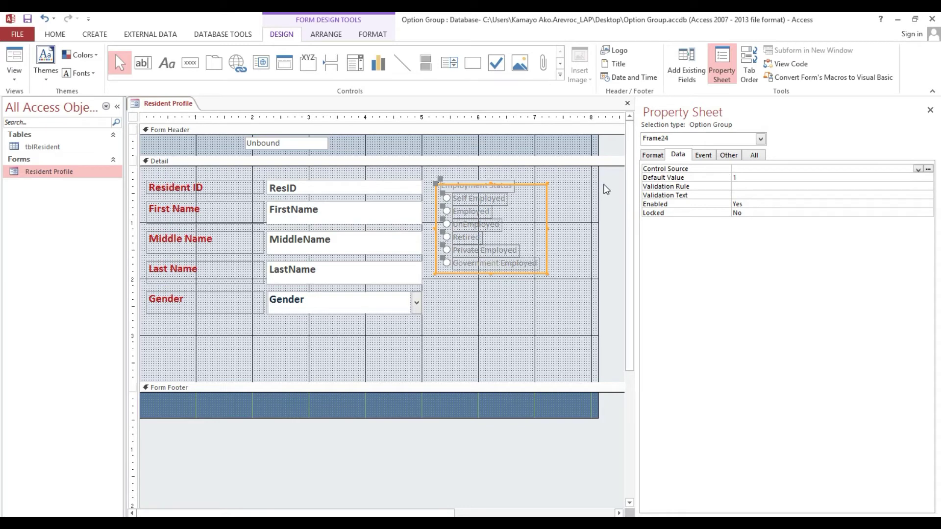
# Bind the txtValues header text box's Control Source to EmpStatus
pyautogui.click(286, 143)
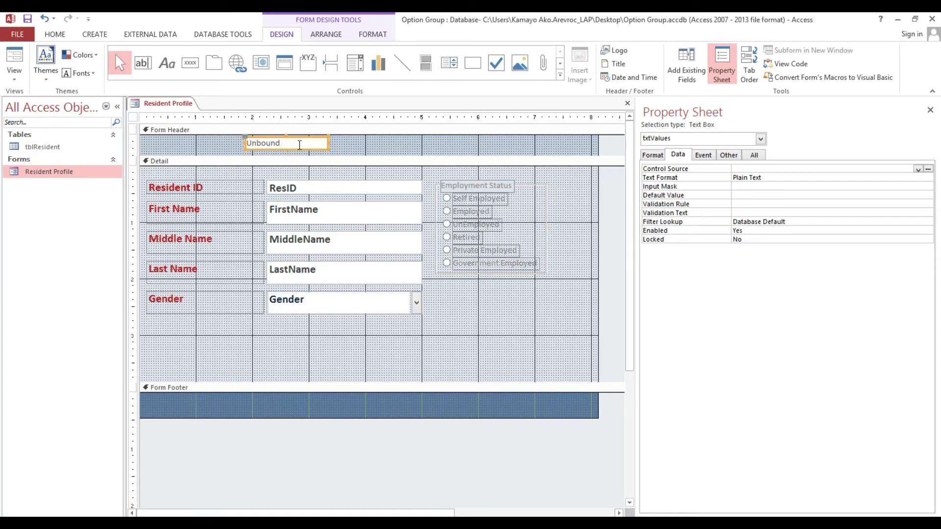
pyautogui.click(918, 170)
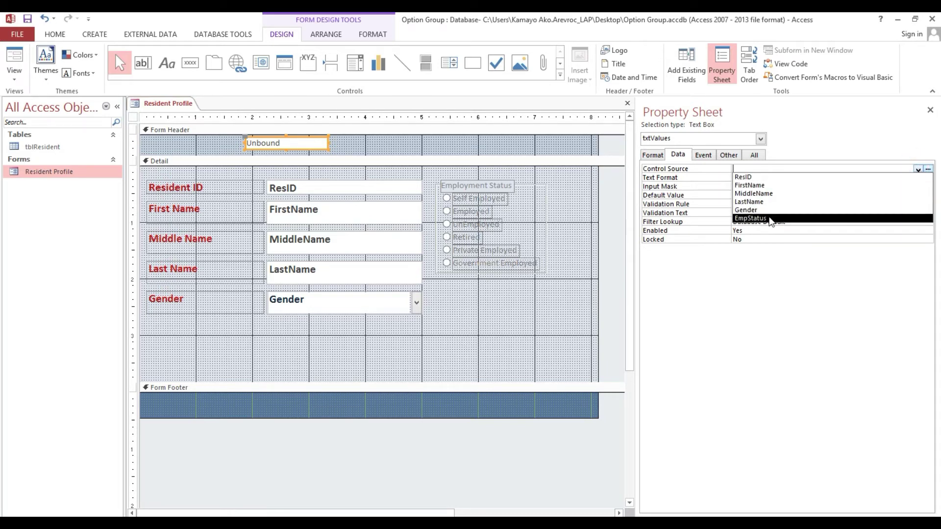
pyautogui.click(770, 219)
pyautogui.click(559, 183)
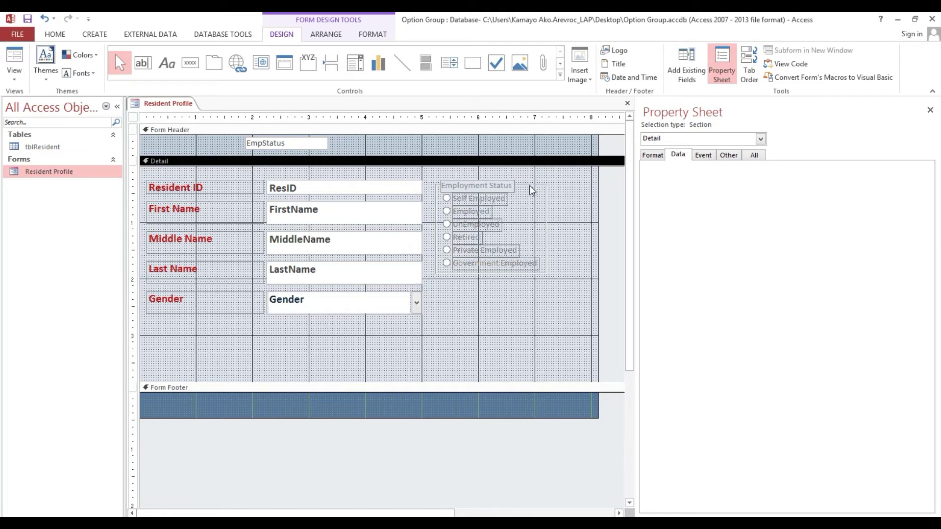
# Check the first resident's stored Employment Status in tblResident, then show the option group's Event properties
pyautogui.doubleClick(35, 146)
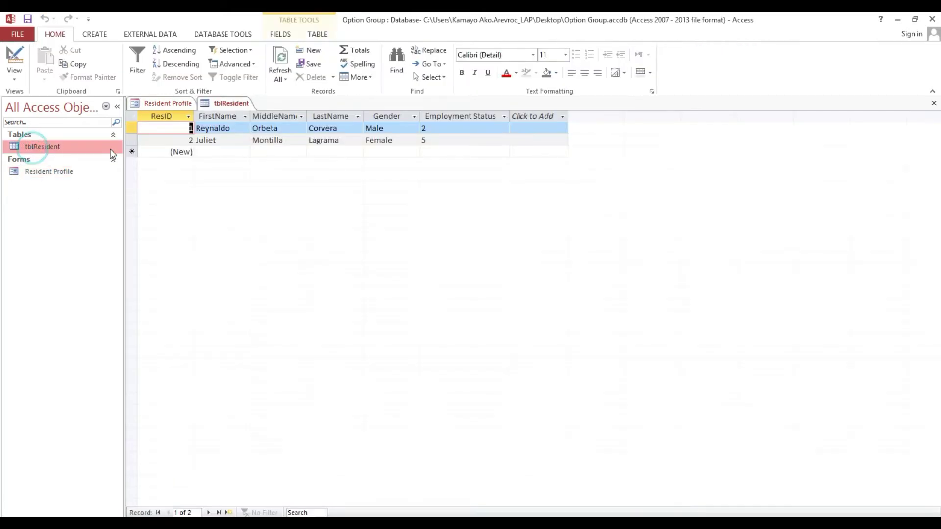
pyautogui.click(454, 128)
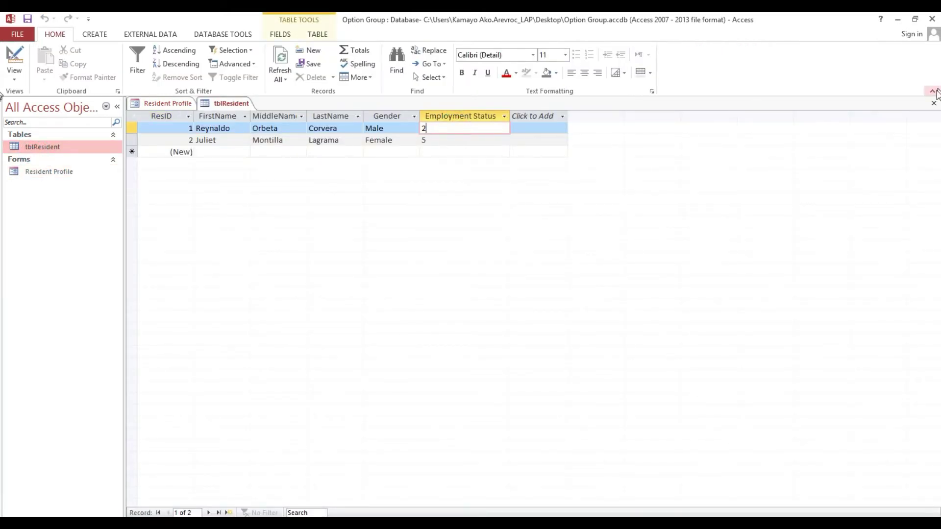
pyautogui.click(934, 103)
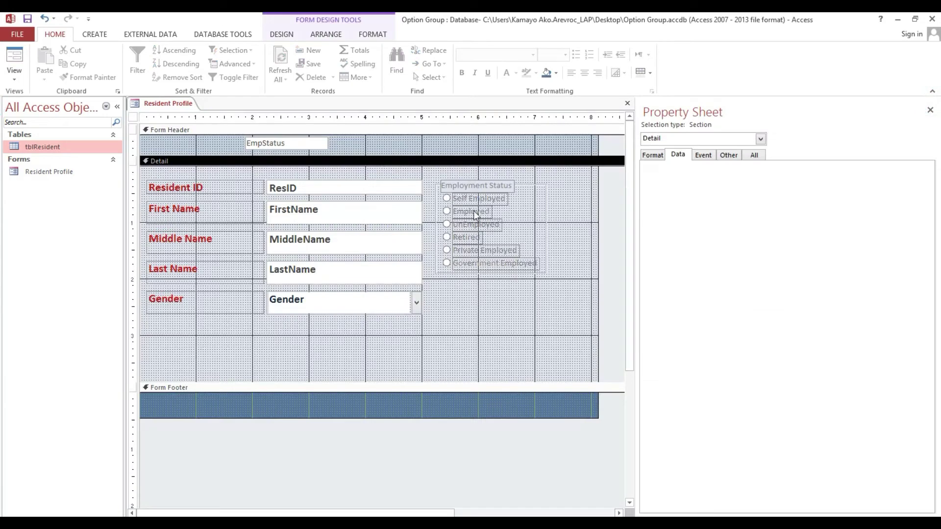
pyautogui.click(527, 185)
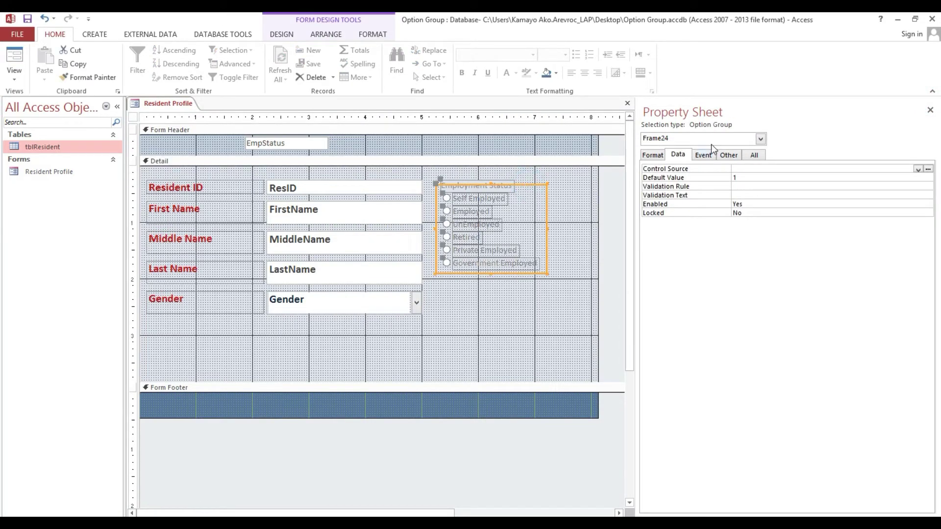
pyautogui.click(703, 155)
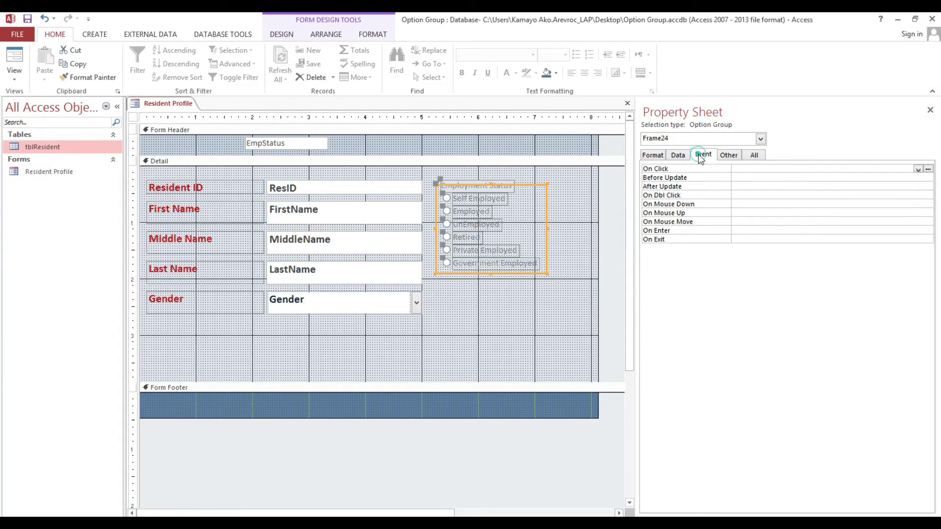
# Set the option group's After Update property to [Event Procedure]
pyautogui.click(661, 186)
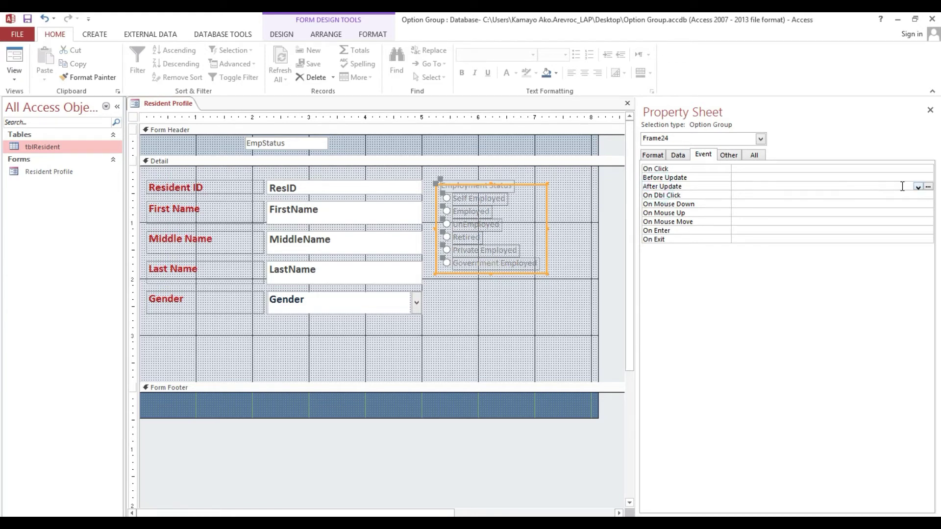
pyautogui.click(917, 187)
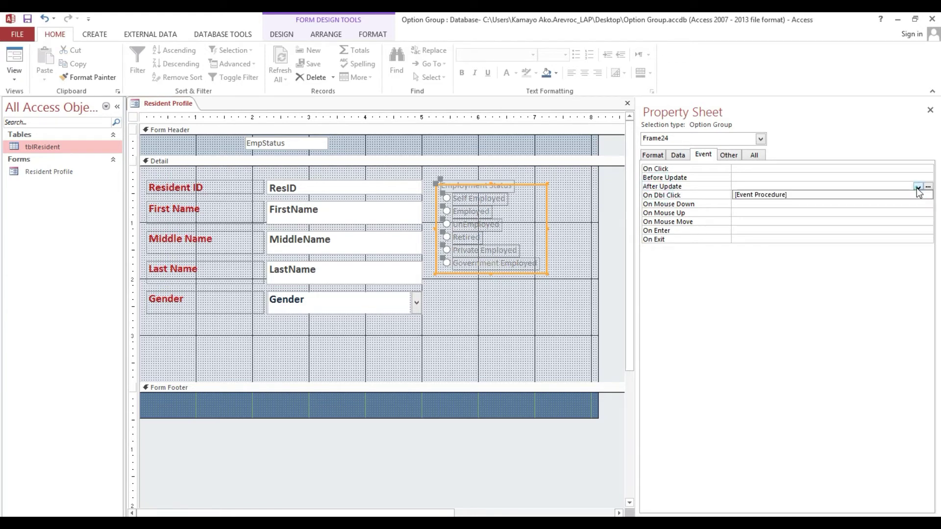
pyautogui.click(905, 195)
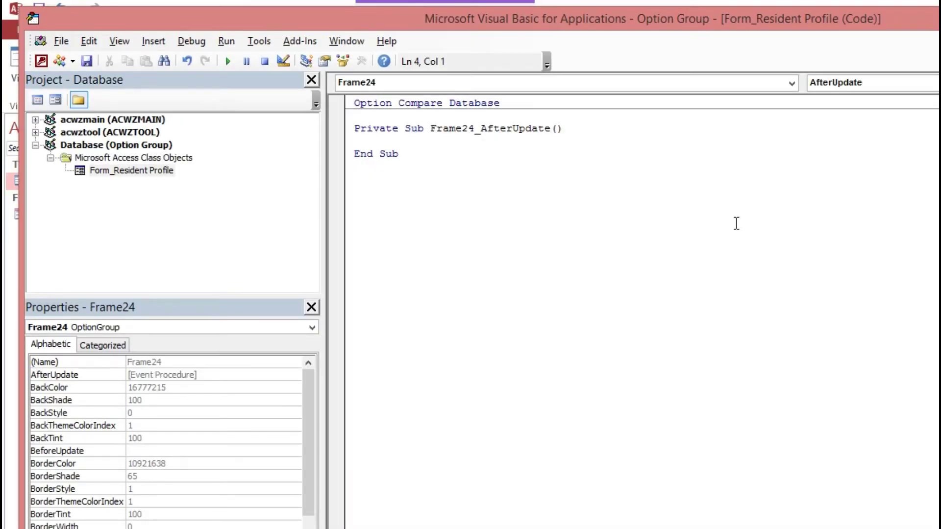
# Write a Select Case Me![Frame24] block closed by End Select
pyautogui.write('Se')
pyautogui.write('lect')
pyautogui.write(' Cae')
pyautogui.write('e')
pyautogui.write('M')
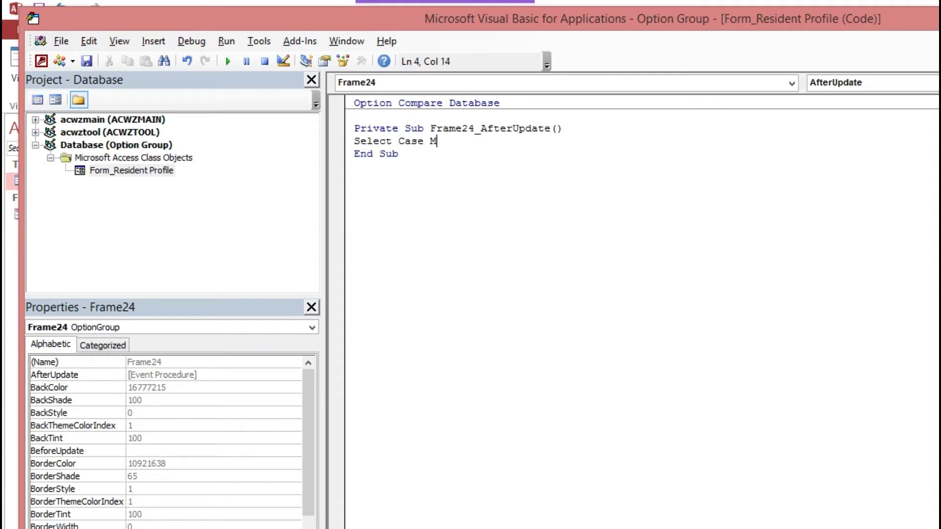
pyautogui.write('e')
pyautogui.moveTo(430, 129); pyautogui.dragTo(473, 130)
pyautogui.hotkey('ctrl', 'c')
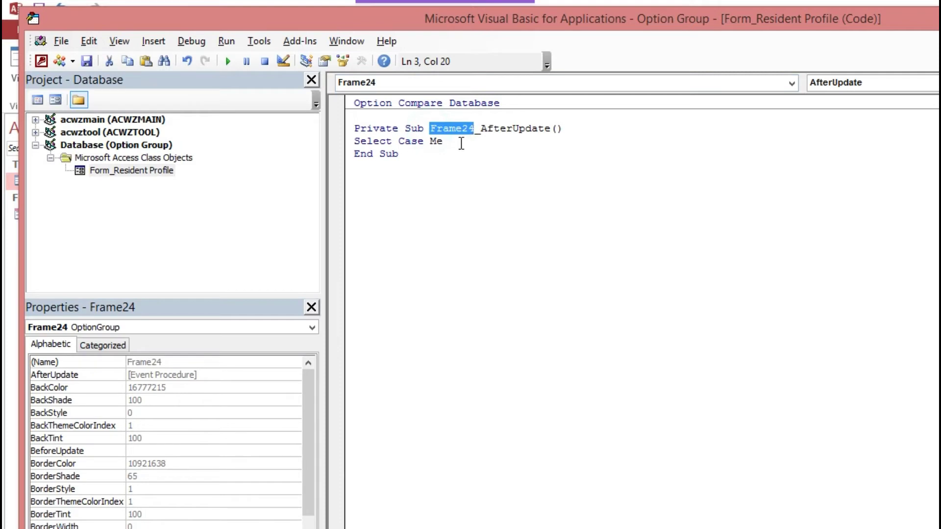
pyautogui.click(461, 142)
pyautogui.write('!')
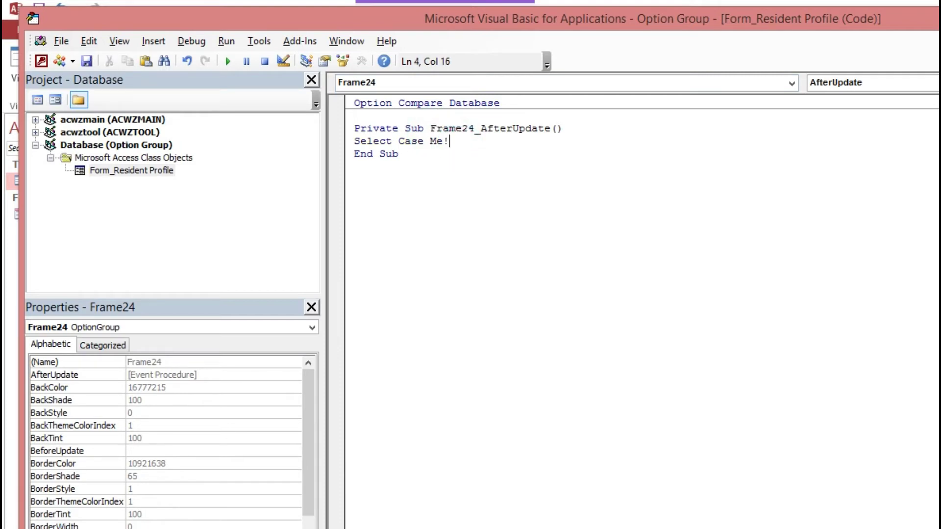
pyautogui.write('[')
pyautogui.hotkey('ctrl', 'v')
pyautogui.write(']')
pyautogui.press('Return')
pyautogui.press('Return')
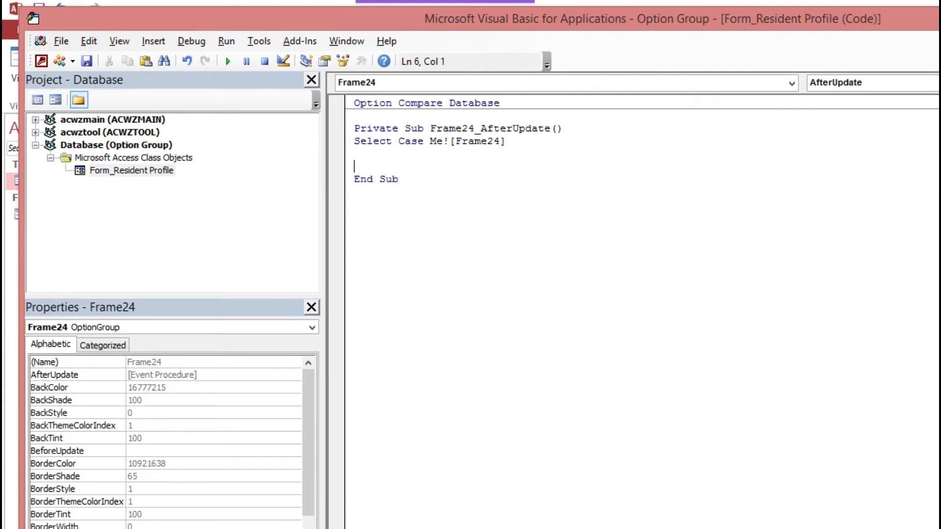
pyautogui.write('End ')
pyautogui.write('Selec')
pyautogui.write('t')
# Add Case 1 with an indented Me![txtValues]= assignment line
pyautogui.click(354, 154)
pyautogui.press('Tab')
pyautogui.write('ase')
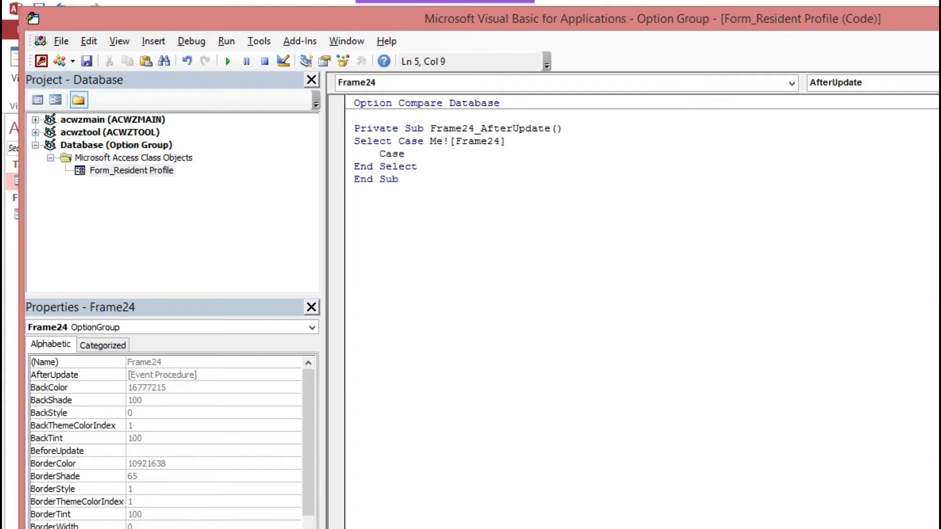
pyautogui.write(' 1')
pyautogui.press('Return')
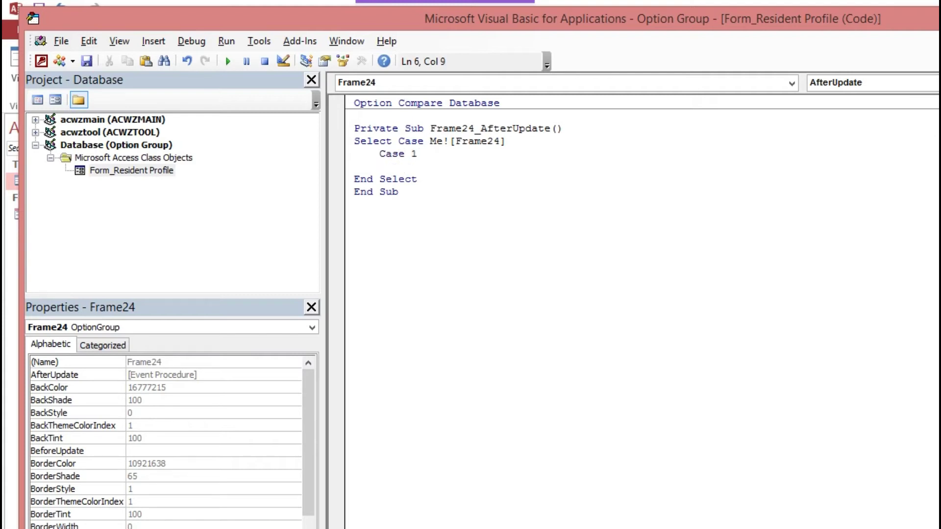
pyautogui.press('Tab')
pyautogui.write('Me!')
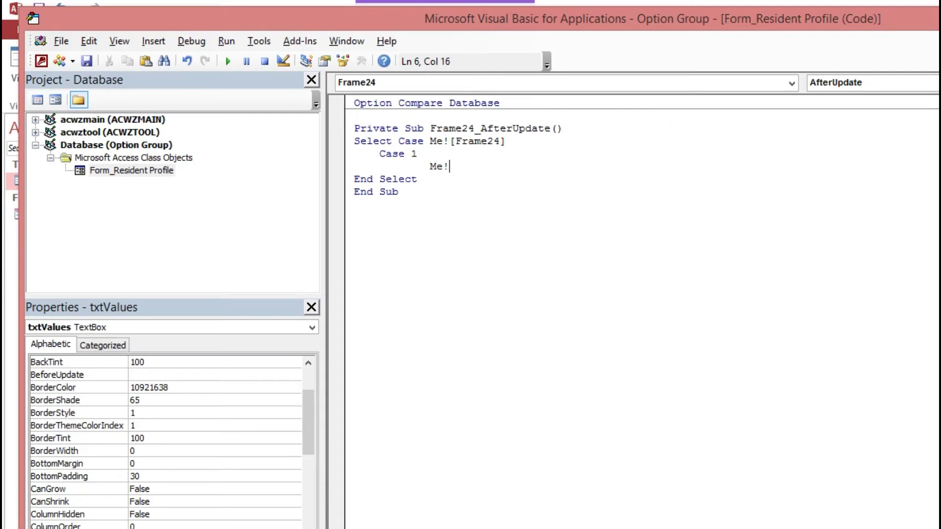
pyautogui.write('[')
pyautogui.write('txtValues')
pyautogui.write(']')
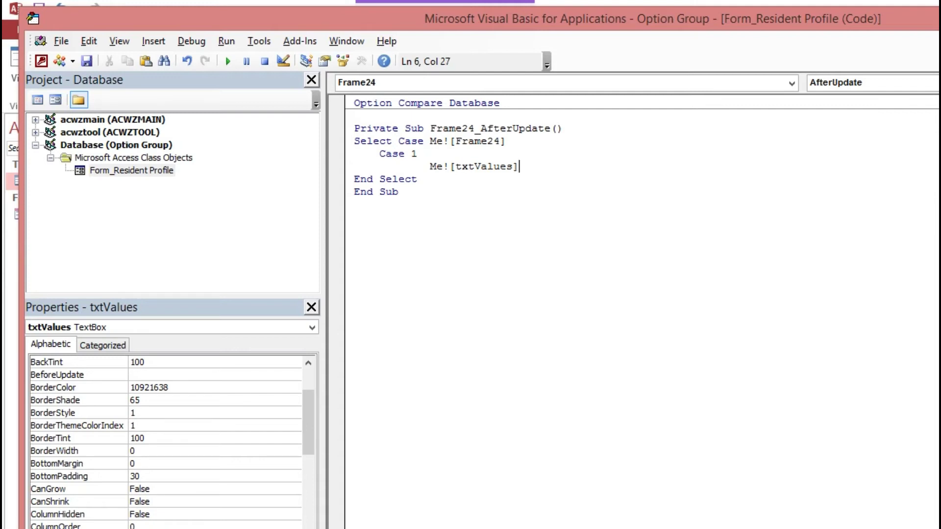
pyautogui.write('=')
# Copy the six status names from Excel cells B5:B10 back into the code editor
pyautogui.click(264, 527)
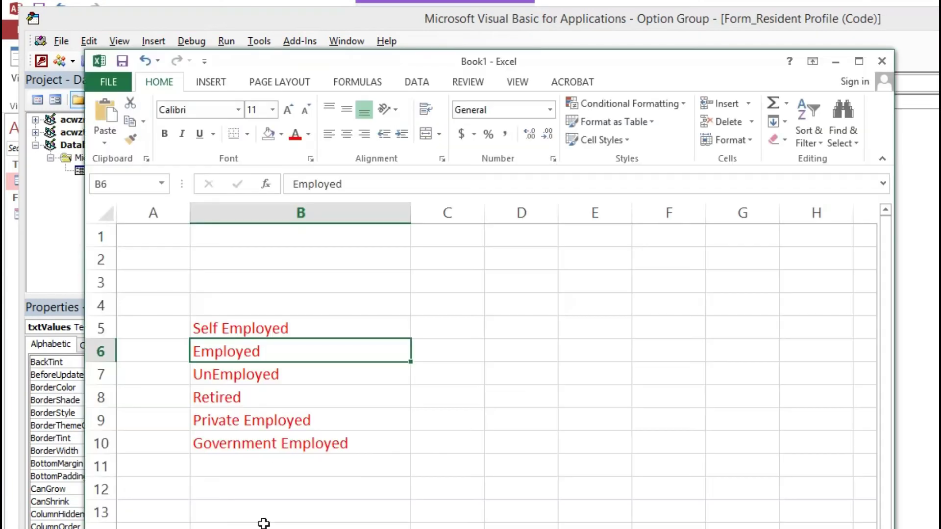
pyautogui.moveTo(218, 331); pyautogui.dragTo(213, 443)
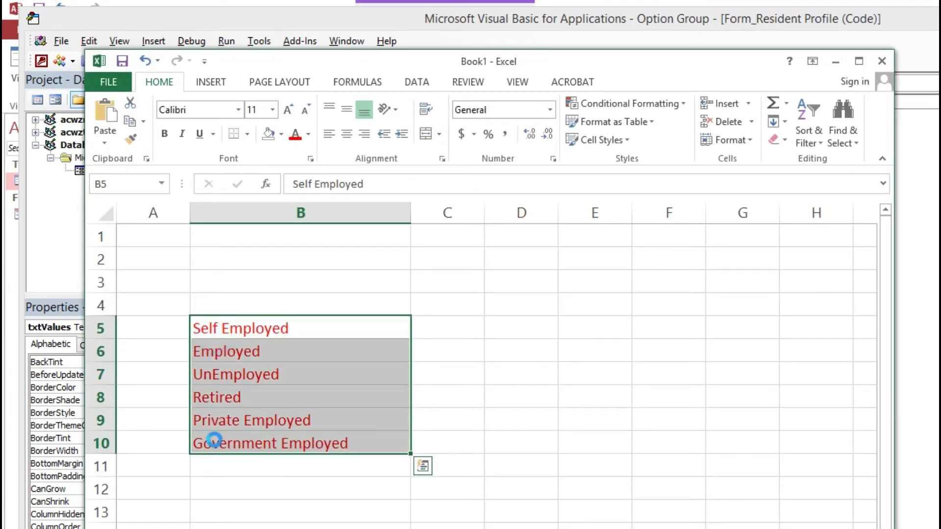
pyautogui.hotkey('ctrl', 'c')
pyautogui.hotkey('alt', 'Tab')
pyautogui.press('BackSpace')
pyautogui.click(387, 265)
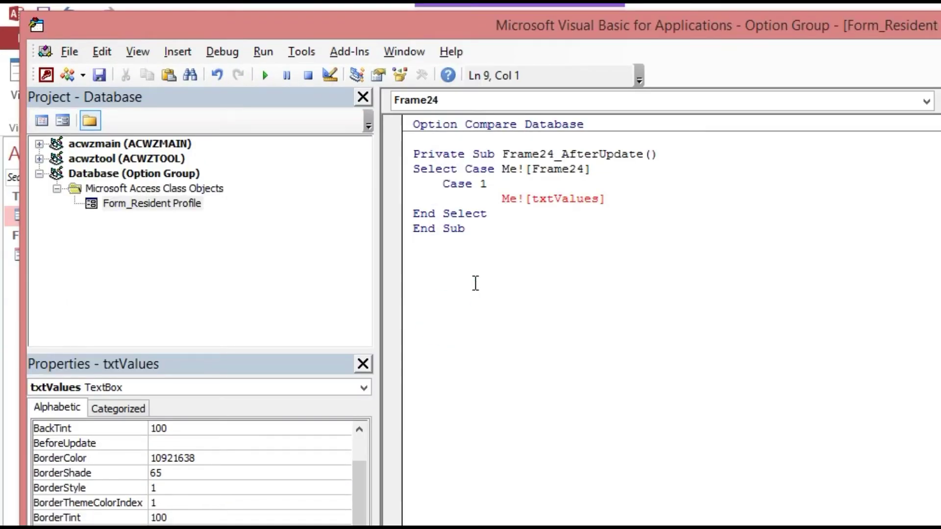
# Paste the status names below the code and make Case 1 assign "Self Employed"
pyautogui.press('Return')
pyautogui.press('Return')
pyautogui.hotkey('ctrl', 'v')
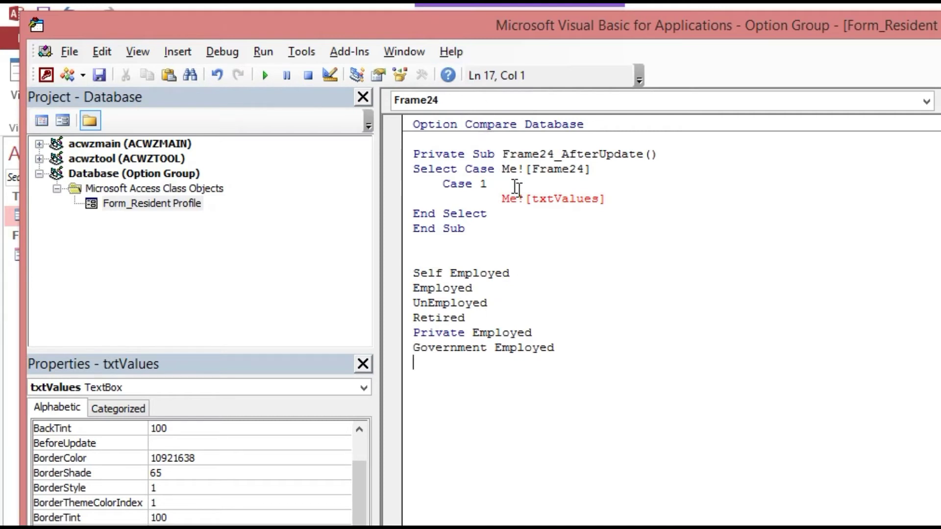
pyautogui.click(630, 198)
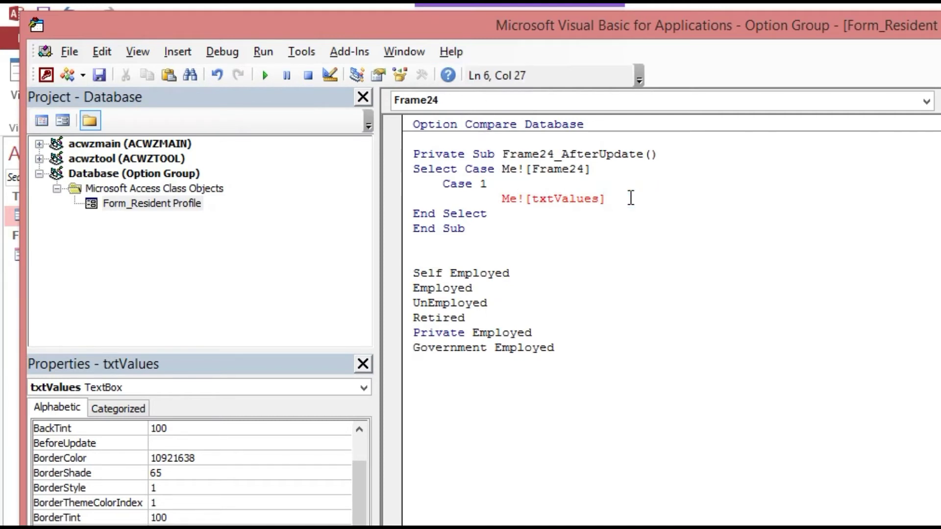
pyautogui.write('="')
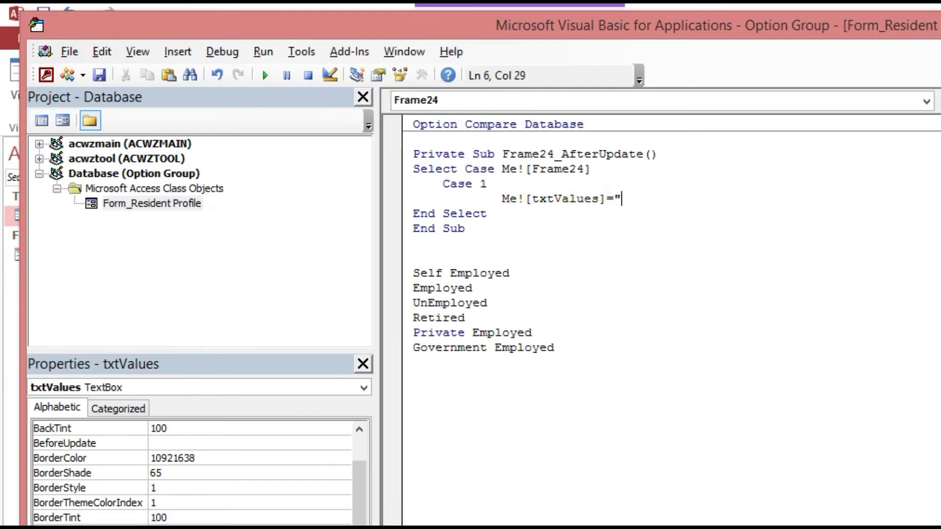
pyautogui.moveTo(414, 273); pyautogui.dragTo(530, 273)
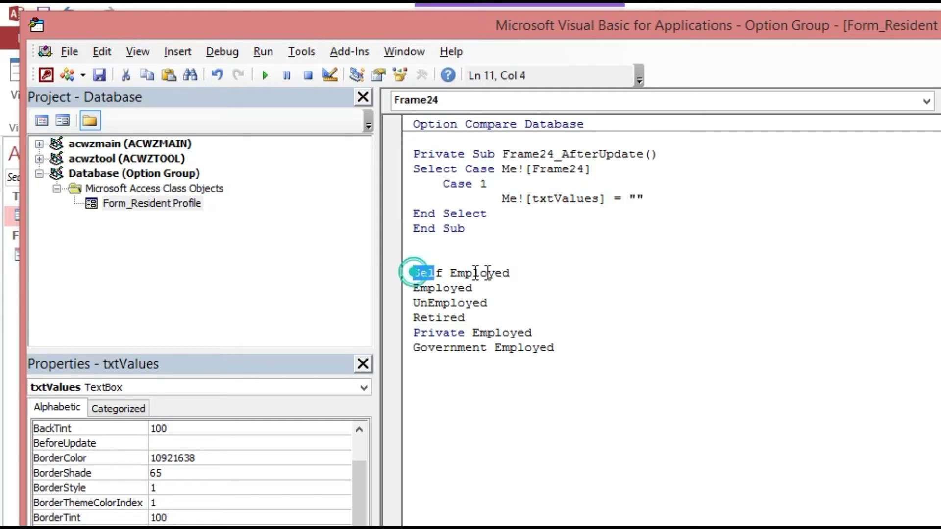
pyautogui.hotkey('ctrl', 'x')
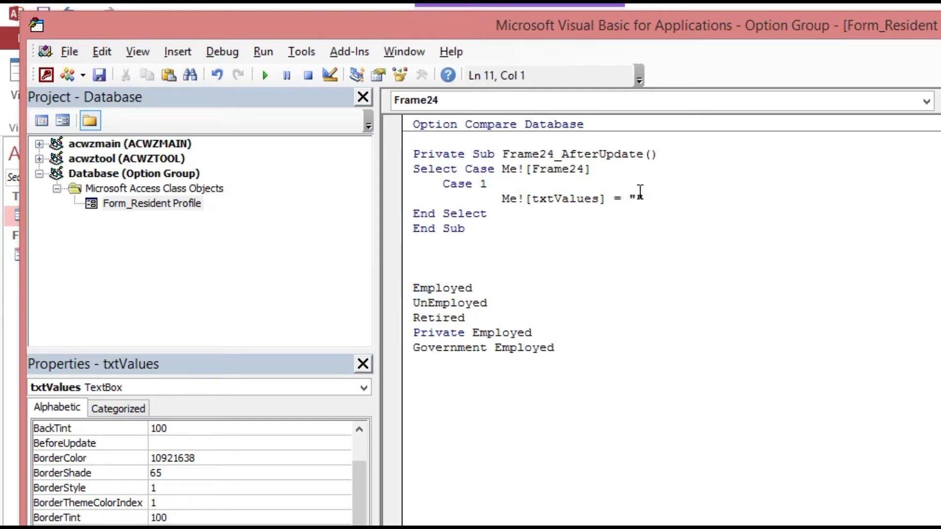
pyautogui.click(635, 197)
pyautogui.write('Self Employed')
pyautogui.click(776, 204)
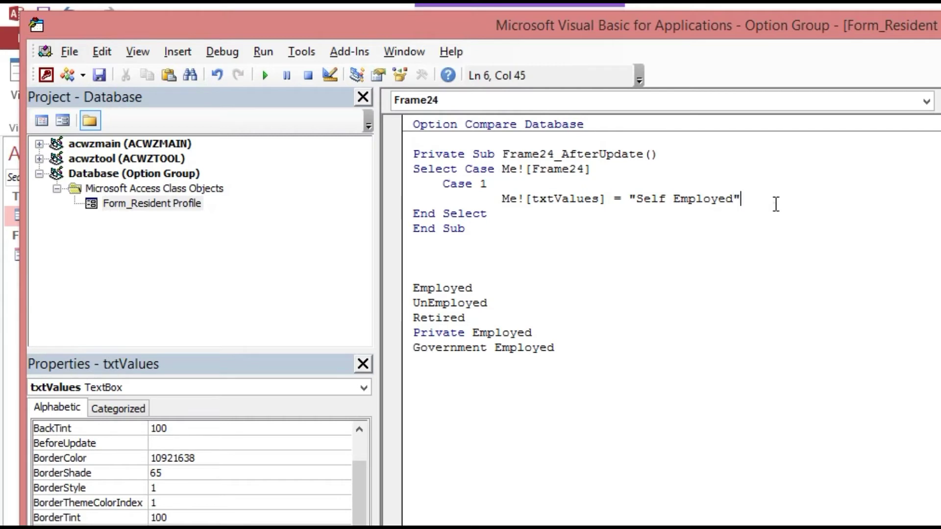
# Add a Case 2 branch holding a copy of the txtValues assignment
pyautogui.press('Return')
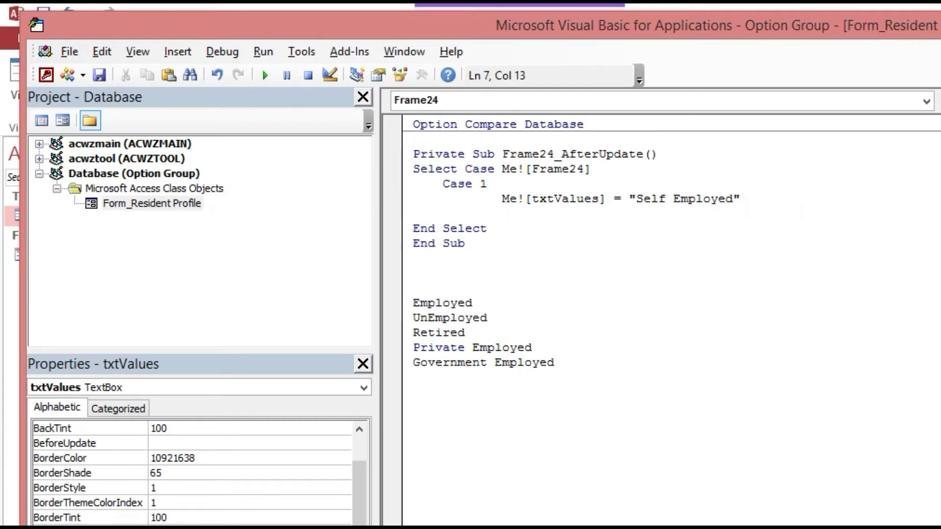
pyautogui.write('Ca')
pyautogui.write('se 2')
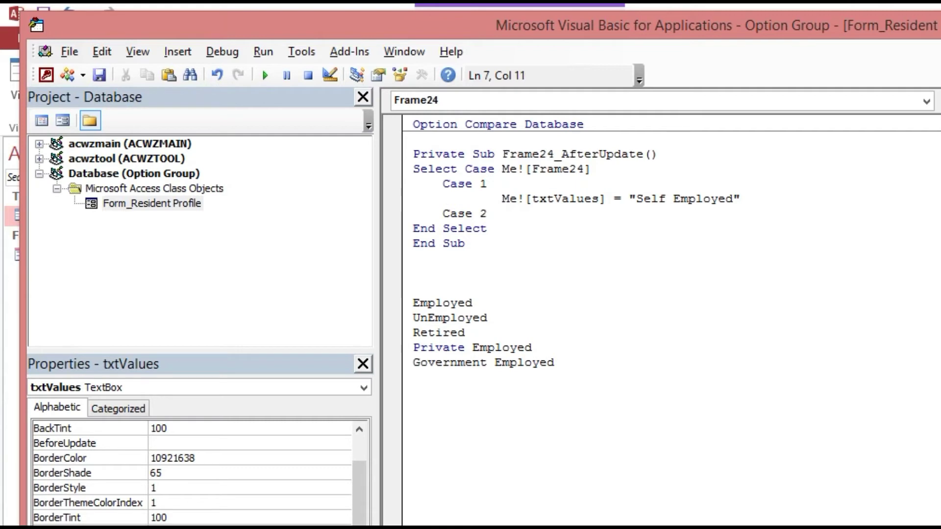
pyautogui.press('Return')
pyautogui.press('Tab')
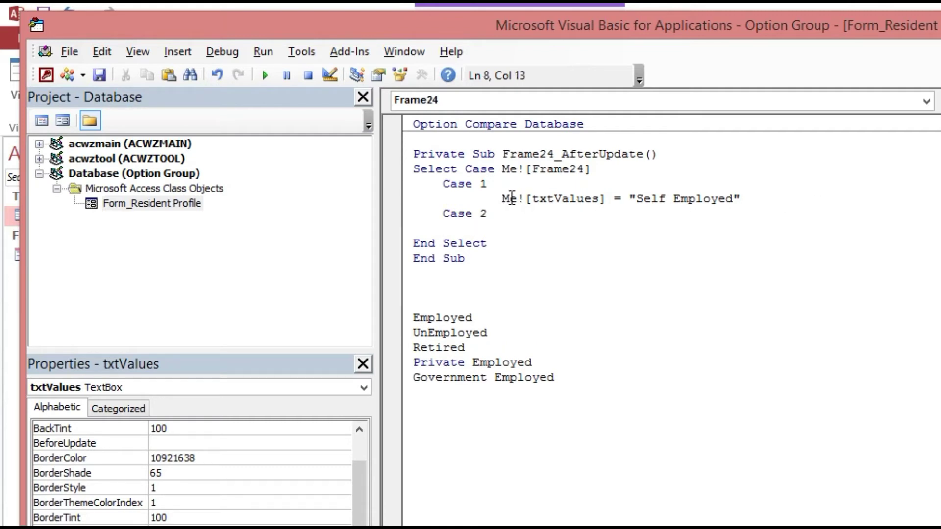
pyautogui.moveTo(510, 200)
pyautogui.mouseDown()
pyautogui.moveTo(488, 185)
pyautogui.moveTo(750, 193)
pyautogui.mouseUp()
pyautogui.click(686, 214)
pyautogui.hotkey('ctrl', 'c')
pyautogui.click(556, 225)
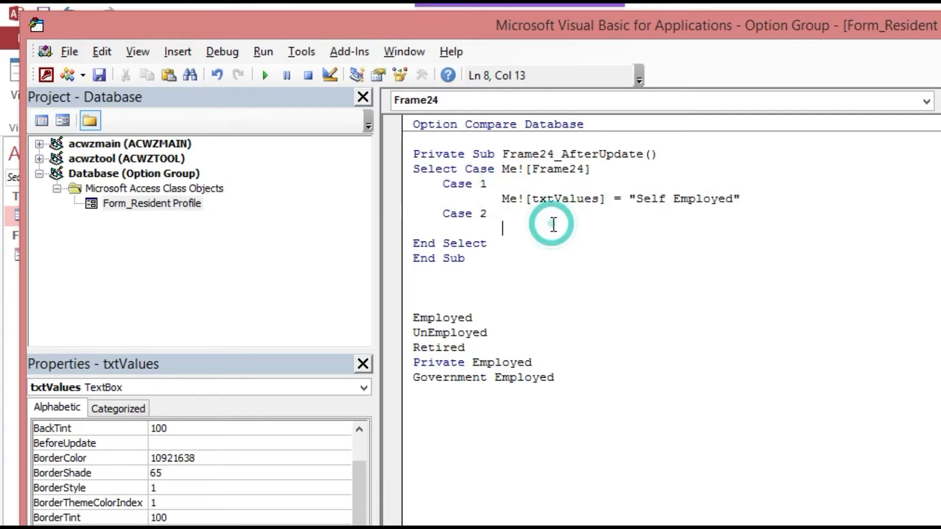
pyautogui.hotkey('ctrl', 'v')
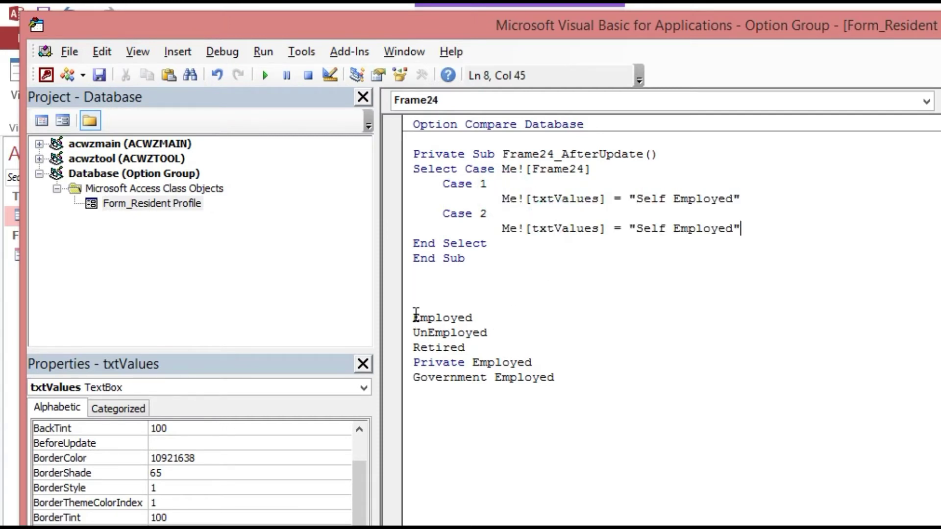
# Change the Case 2 value to "Employed" using the name from the notes list
pyautogui.moveTo(413, 318); pyautogui.dragTo(471, 318)
pyautogui.hotkey('ctrl', 'x')
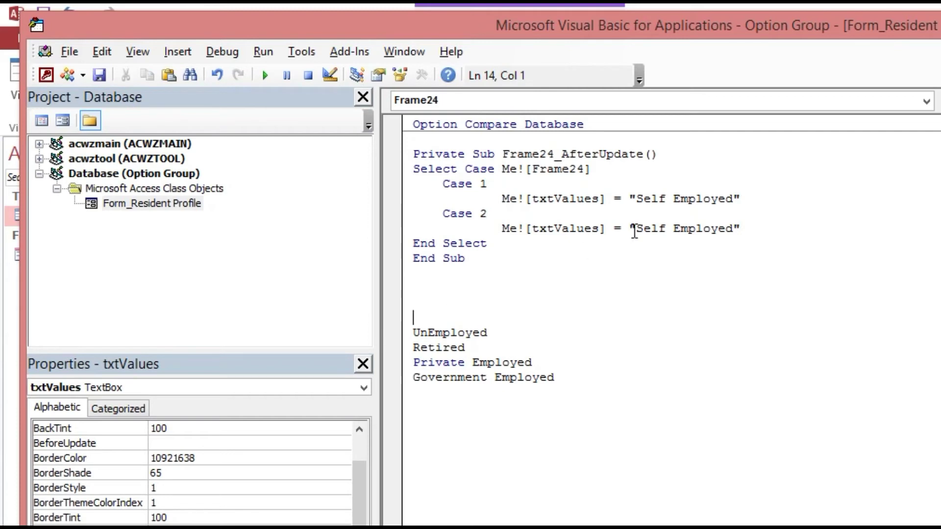
pyautogui.moveTo(635, 228); pyautogui.dragTo(735, 229)
pyautogui.hotkey('ctrl', 'v')
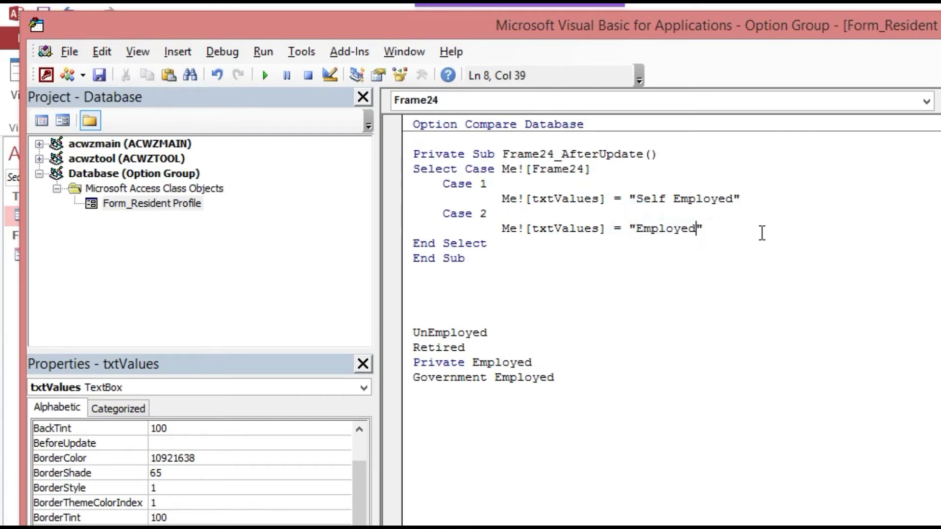
pyautogui.click(758, 231)
# Start a Case 3 line below the Case 2 assignment
pyautogui.press('Return')
pyautogui.write('Case')
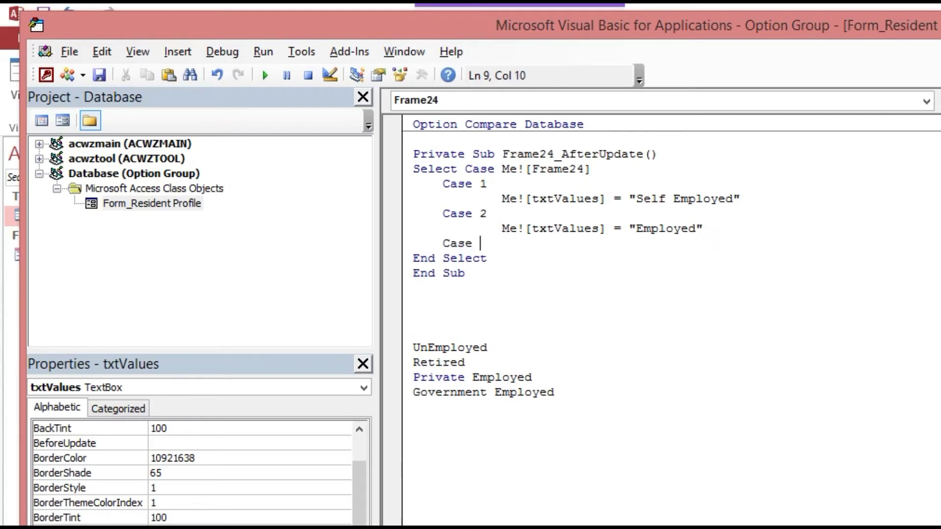
pyautogui.write('3')
pyautogui.press('Return')
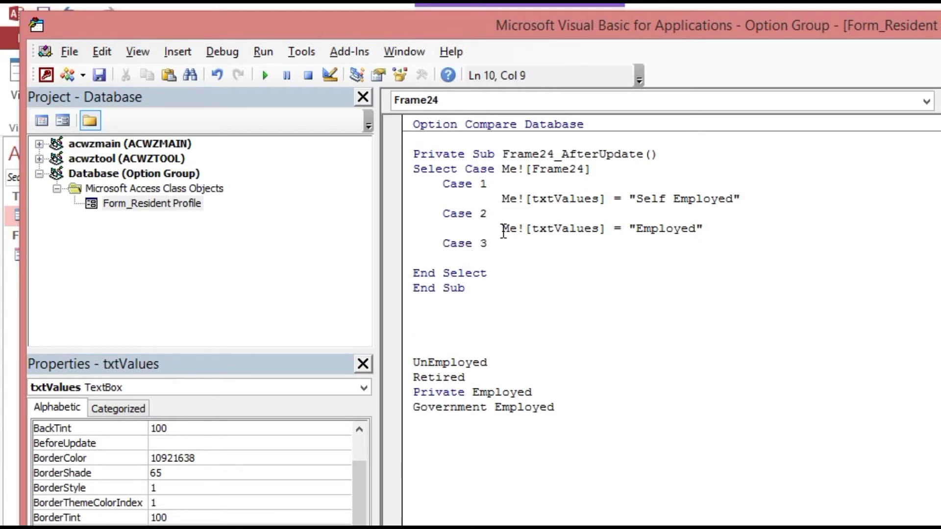
# Make Case 3 assign "UnEmployed" to txtValues
pyautogui.moveTo(501, 228); pyautogui.dragTo(686, 229)
pyautogui.click(713, 229)
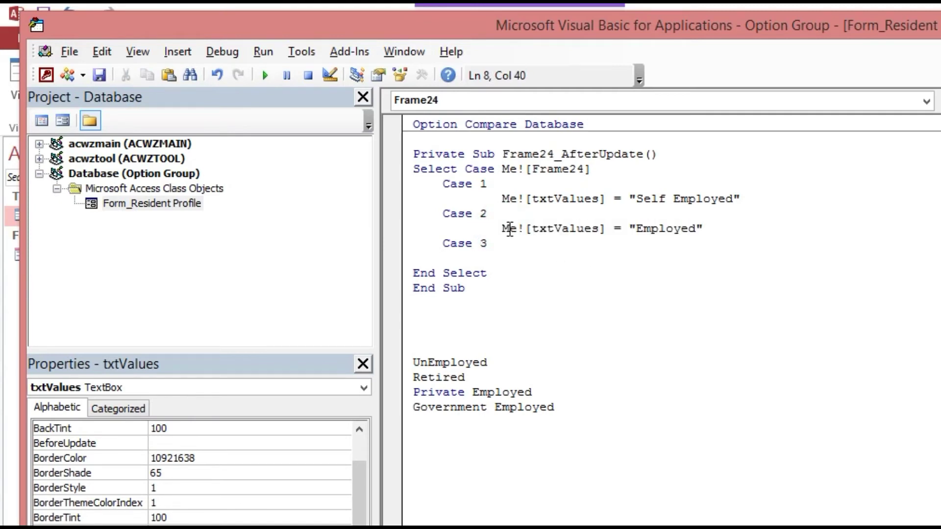
pyautogui.moveTo(506, 229); pyautogui.dragTo(713, 228)
pyautogui.click(556, 260)
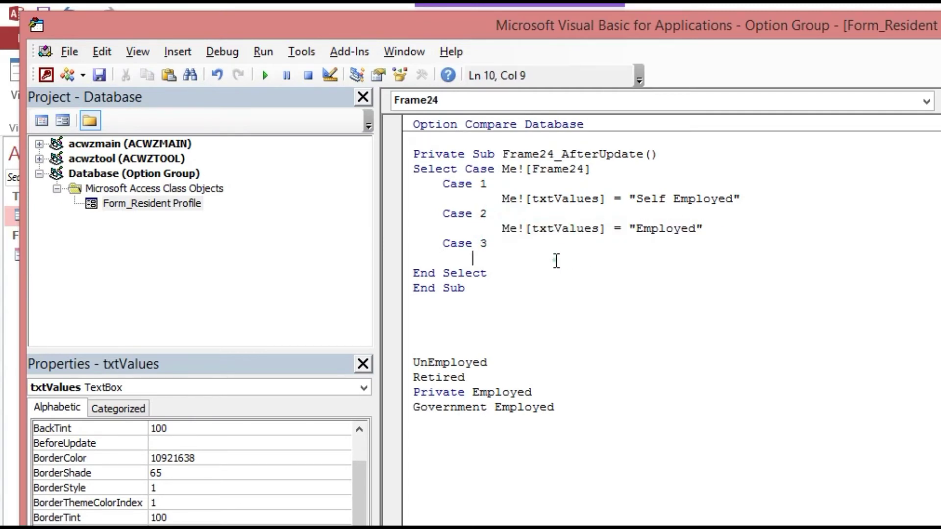
pyautogui.press('Tab')
pyautogui.hotkey('ctrl', 'v')
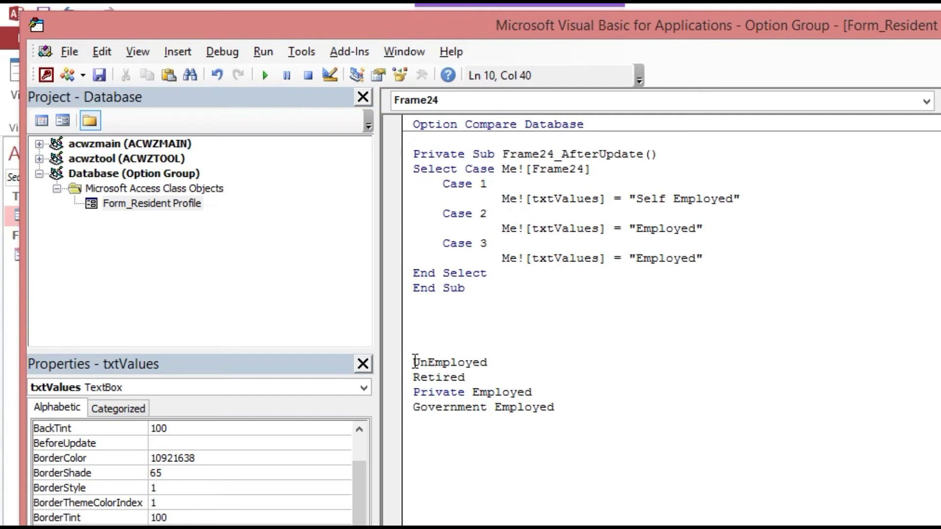
pyautogui.moveTo(415, 362); pyautogui.dragTo(500, 361)
pyautogui.press('Delete')
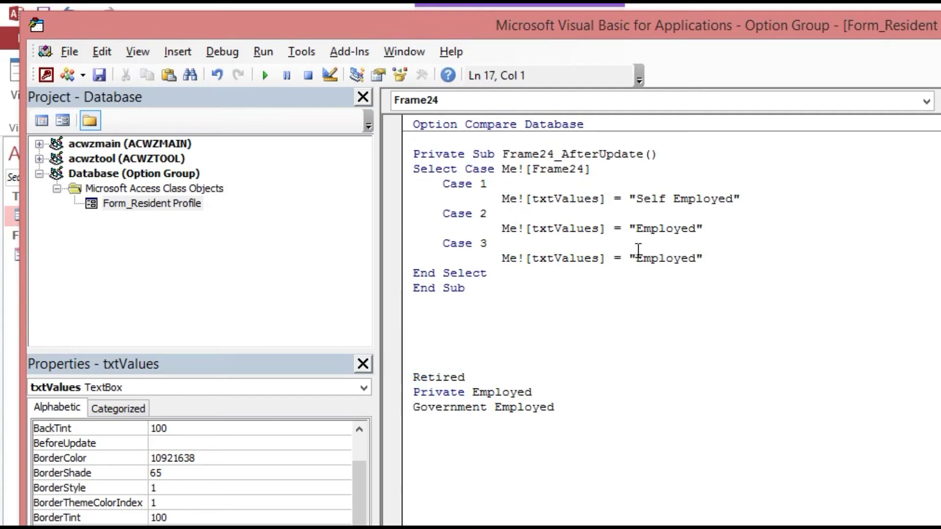
pyautogui.click(637, 258)
pyautogui.moveTo(635, 258); pyautogui.dragTo(697, 259)
pyautogui.write('UnEmployed')
pyautogui.click(735, 256)
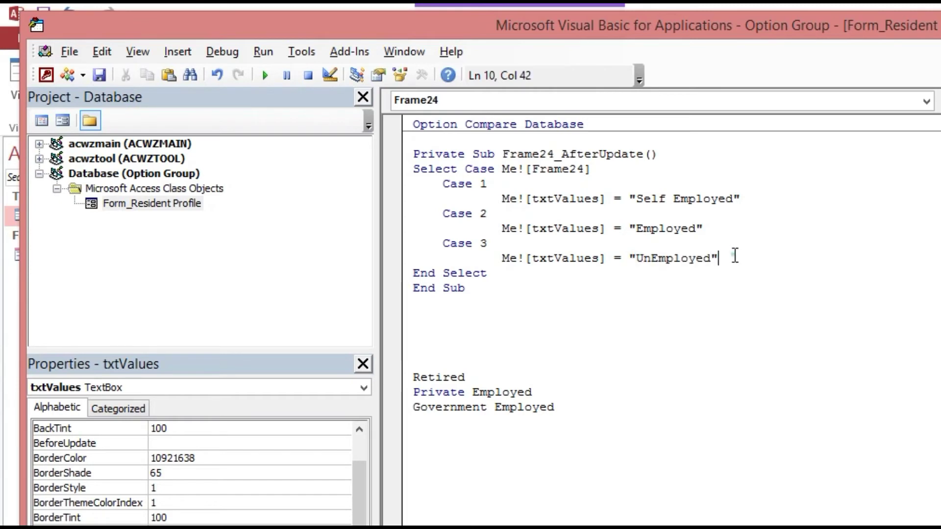
# Add Case 4 assigning "Retired" to txtValues
pyautogui.press('Return')
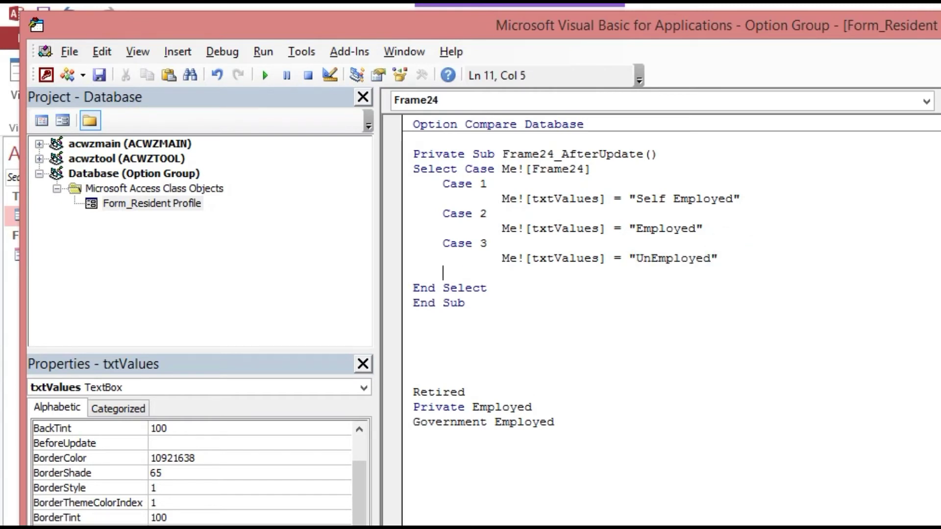
pyautogui.write('Case ')
pyautogui.write('4')
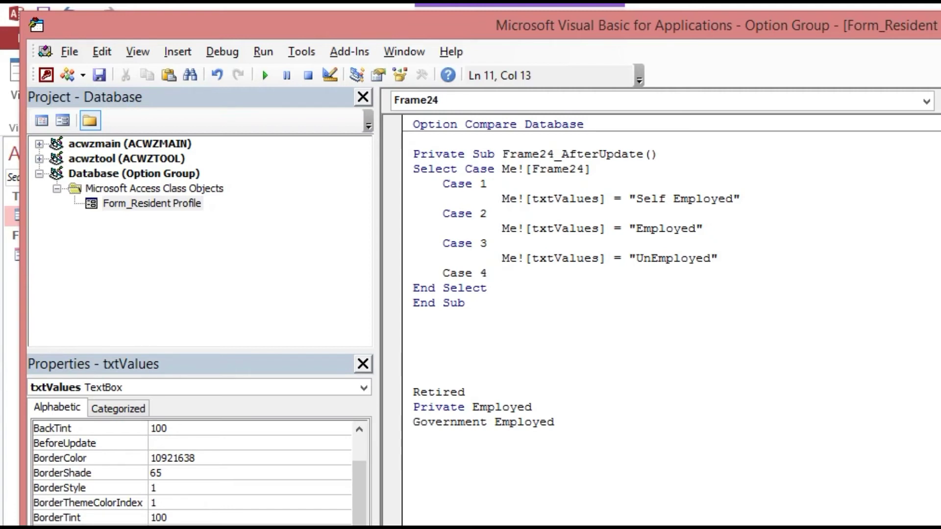
pyautogui.press('Return')
pyautogui.press('Tab')
pyautogui.write('UnEmployed')
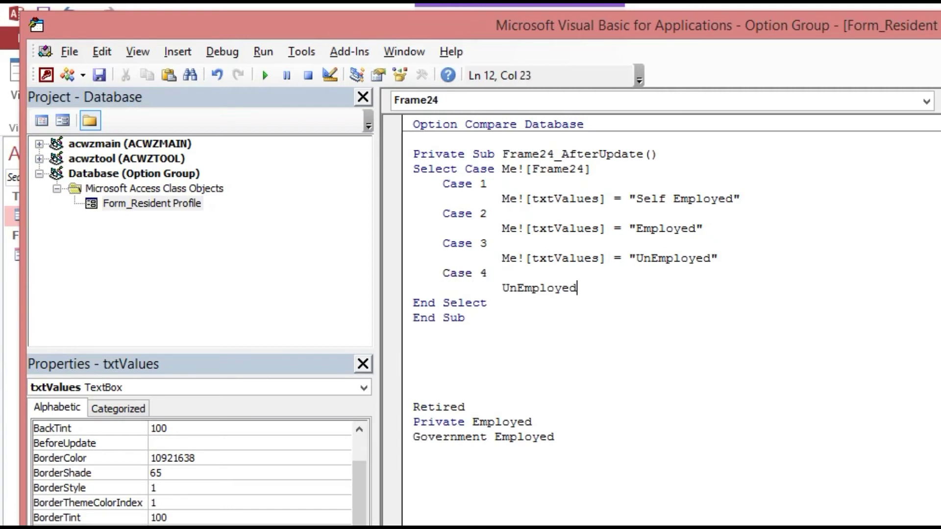
pyautogui.moveTo(501, 255); pyautogui.dragTo(737, 260)
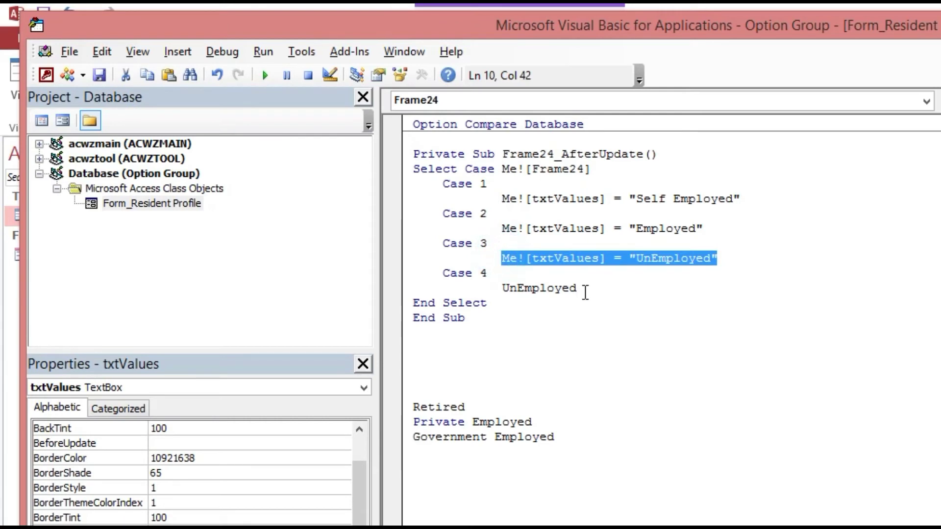
pyautogui.moveTo(504, 289); pyautogui.dragTo(577, 289)
pyautogui.hotkey('ctrl', 'v')
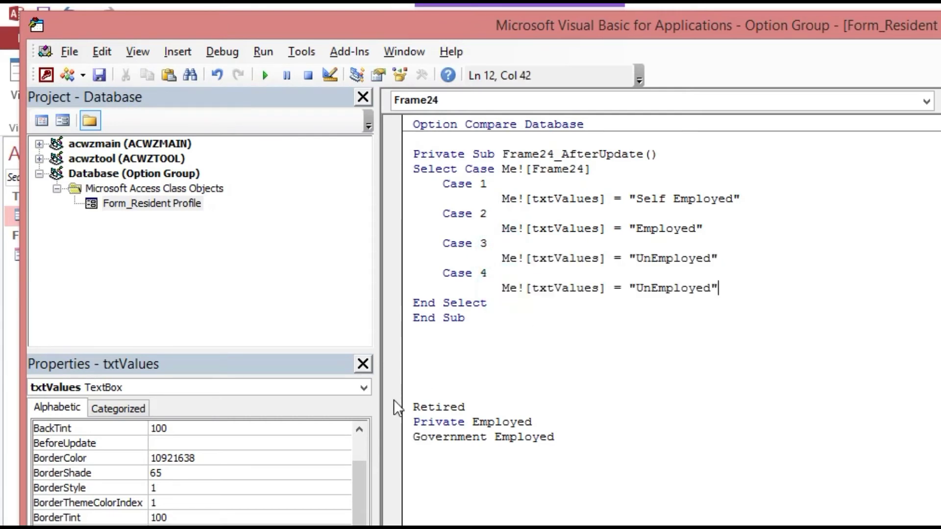
pyautogui.doubleClick(415, 406)
pyautogui.press('Delete')
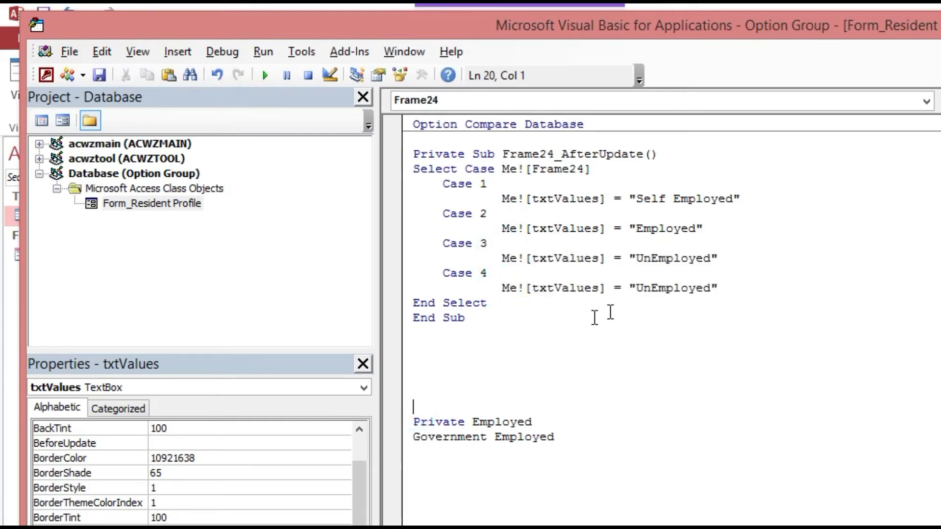
pyautogui.moveTo(636, 288); pyautogui.dragTo(712, 288)
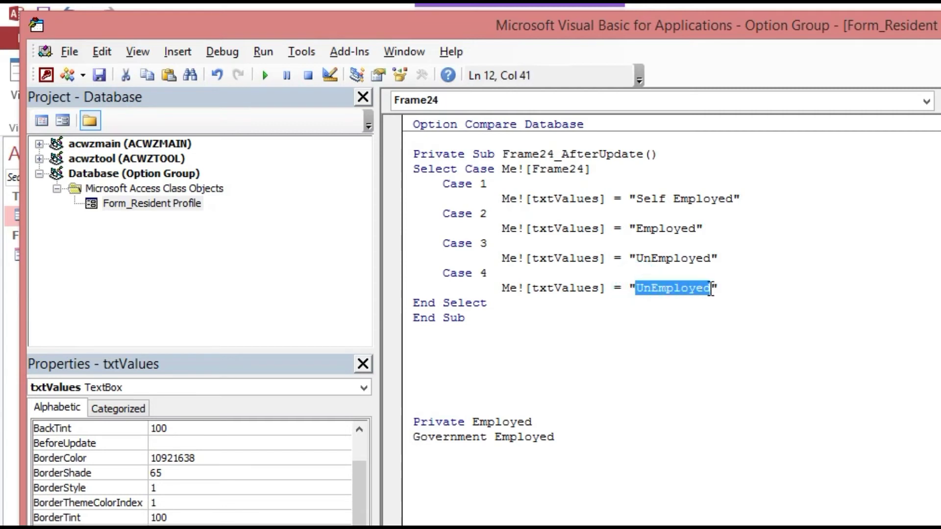
pyautogui.hotkey('ctrl', 'v')
pyautogui.click(778, 293)
# Add Case 5 assigning "Private Employed" to txtValues
pyautogui.press('Return')
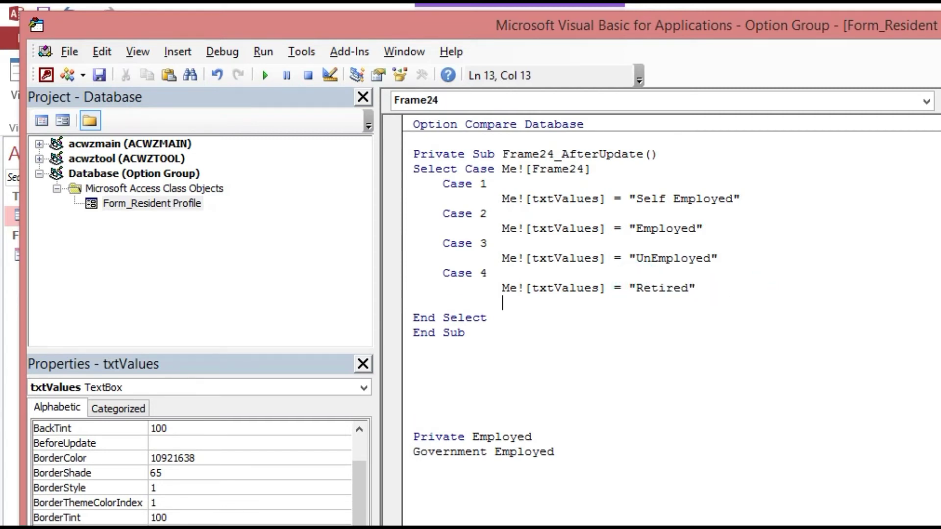
pyautogui.write('Case ')
pyautogui.write('5')
pyautogui.moveTo(500, 288); pyautogui.dragTo(695, 288)
pyautogui.click(497, 305)
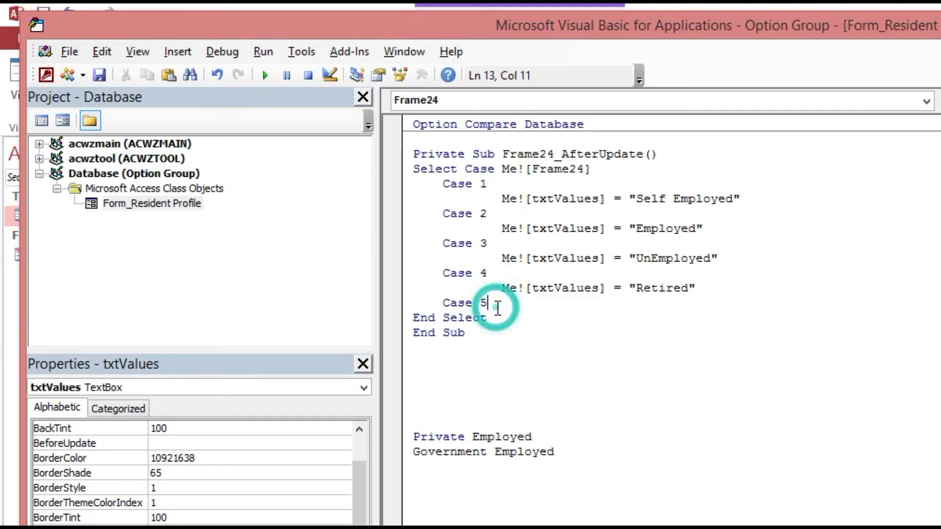
pyautogui.press('Return')
pyautogui.press('Tab')
pyautogui.hotkey('ctrl', 'v')
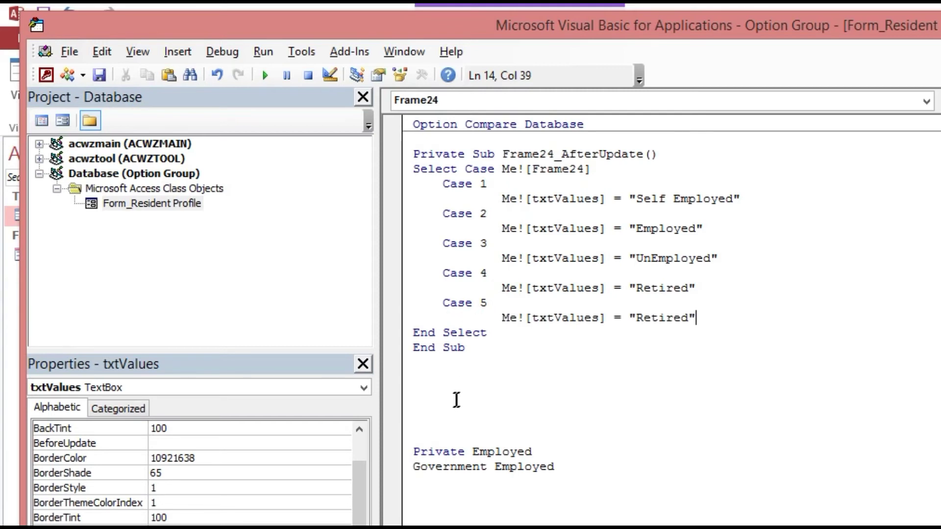
pyautogui.moveTo(413, 452); pyautogui.dragTo(586, 447)
pyautogui.press('Delete')
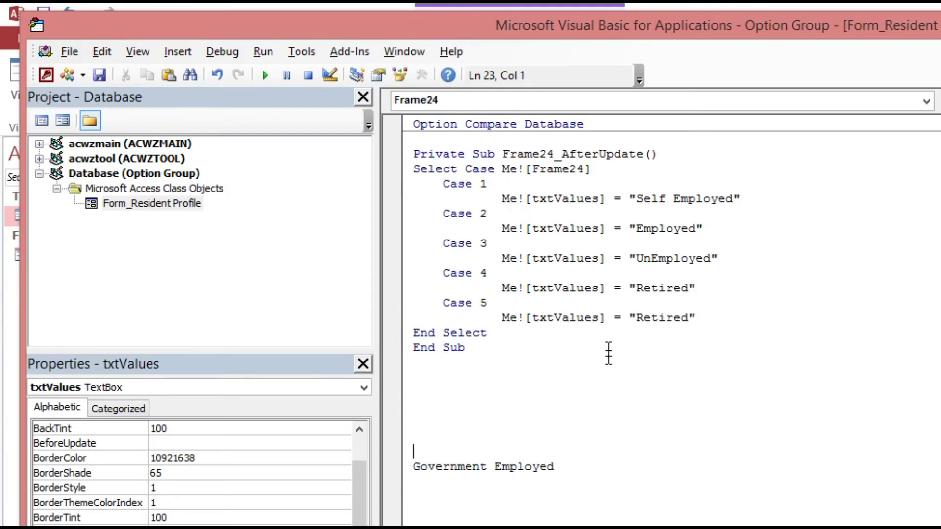
pyautogui.moveTo(635, 316); pyautogui.dragTo(686, 315)
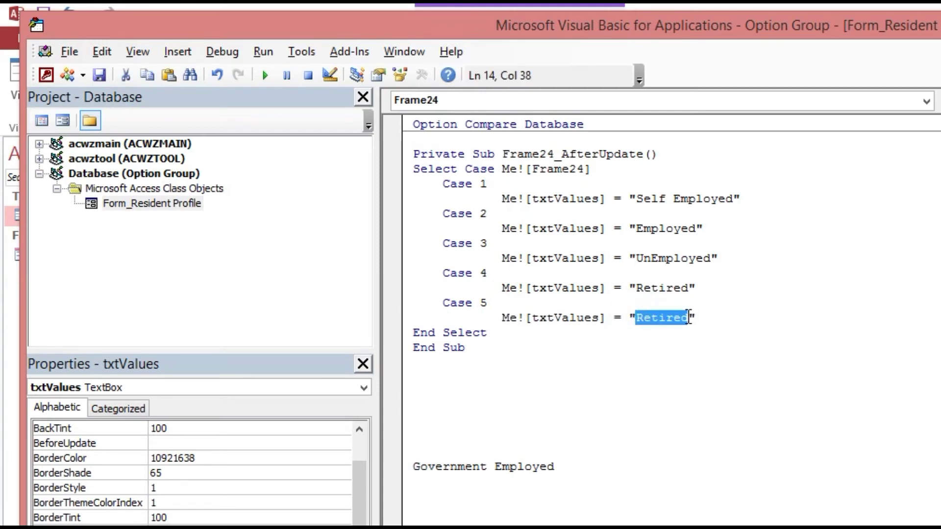
pyautogui.hotkey('ctrl', 'v')
# Add Case 6 assigning "Government Employed" to txtValues
pyautogui.press('Return')
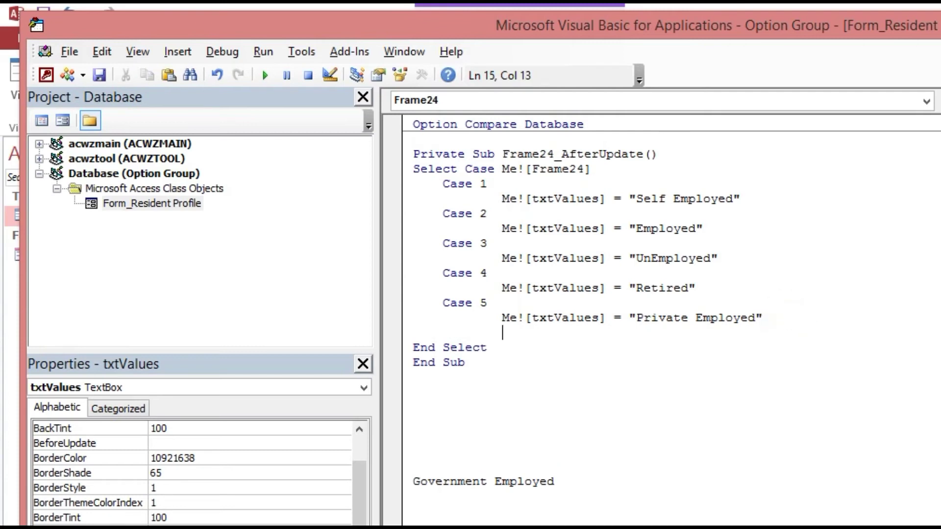
pyautogui.press('BackSpace')
pyautogui.press('BackSpace')
pyautogui.write('ase 6')
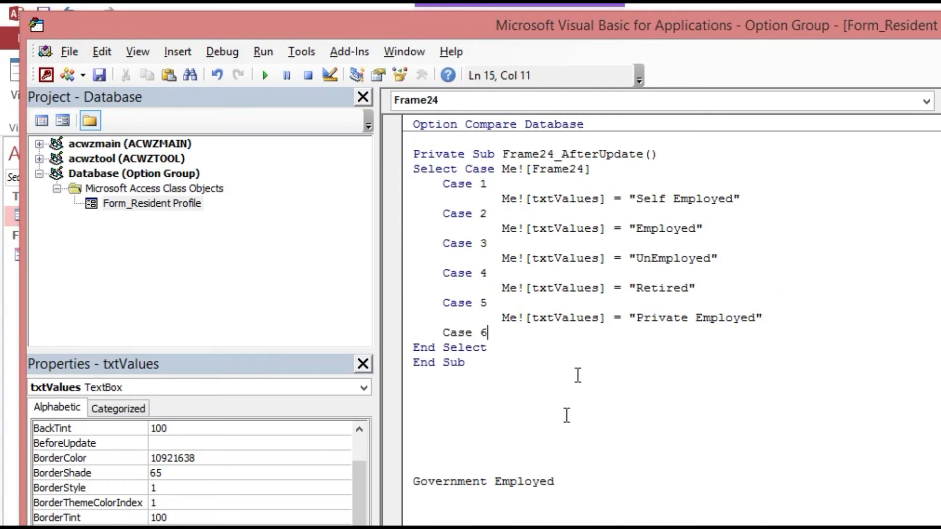
pyautogui.press('Return')
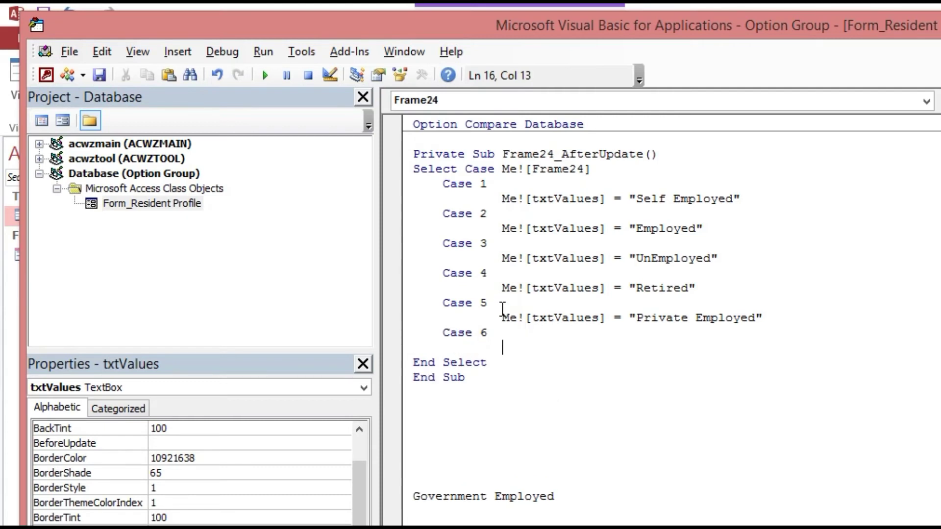
pyautogui.moveTo(502, 316); pyautogui.dragTo(847, 314)
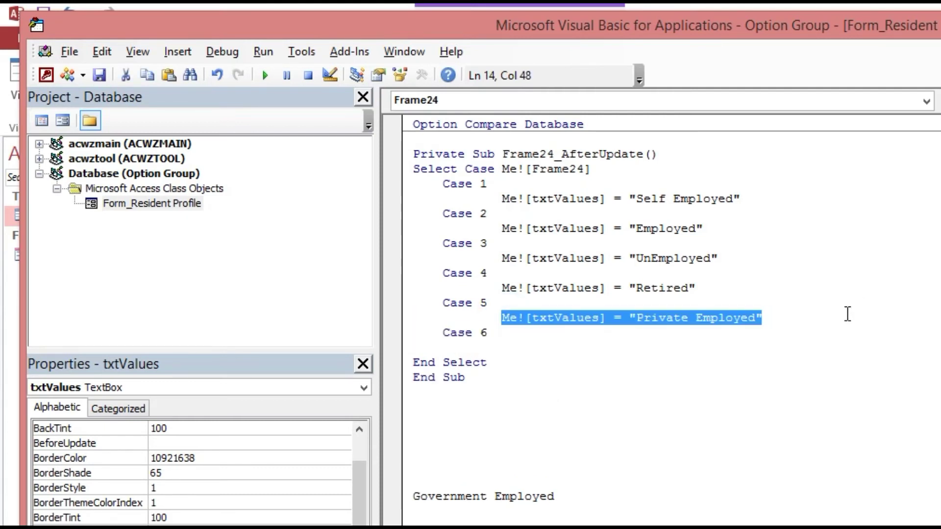
pyautogui.hotkey('ctrl', 'c')
pyautogui.click(504, 347)
pyautogui.hotkey('ctrl', 'v')
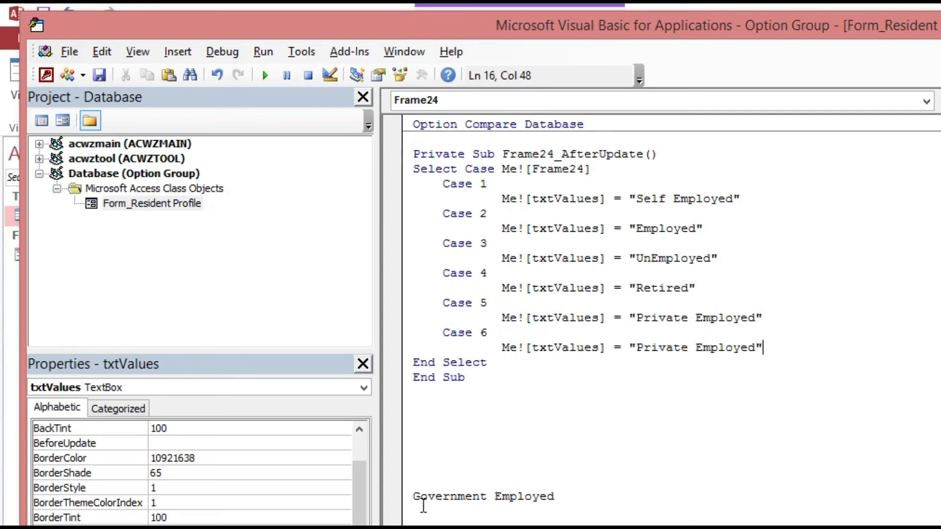
pyautogui.click(414, 496)
pyautogui.moveTo(434, 492); pyautogui.dragTo(558, 490)
pyautogui.hotkey('ctrl', 'x')
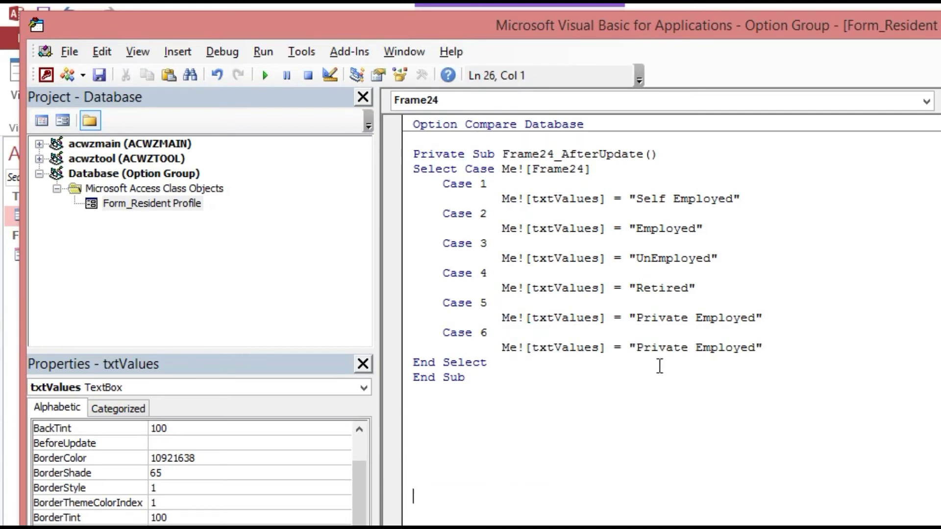
pyautogui.moveTo(635, 347); pyautogui.dragTo(753, 340)
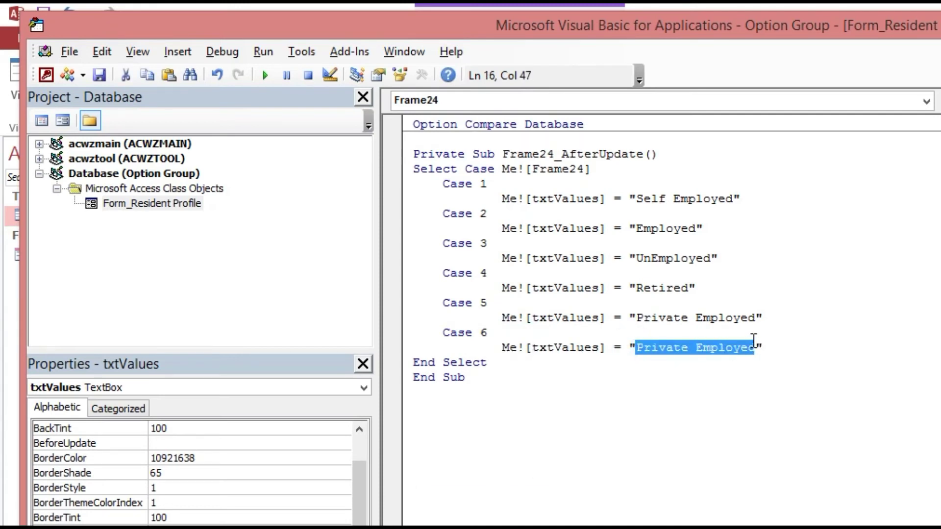
pyautogui.hotkey('ctrl', 'v')
pyautogui.click(718, 300)
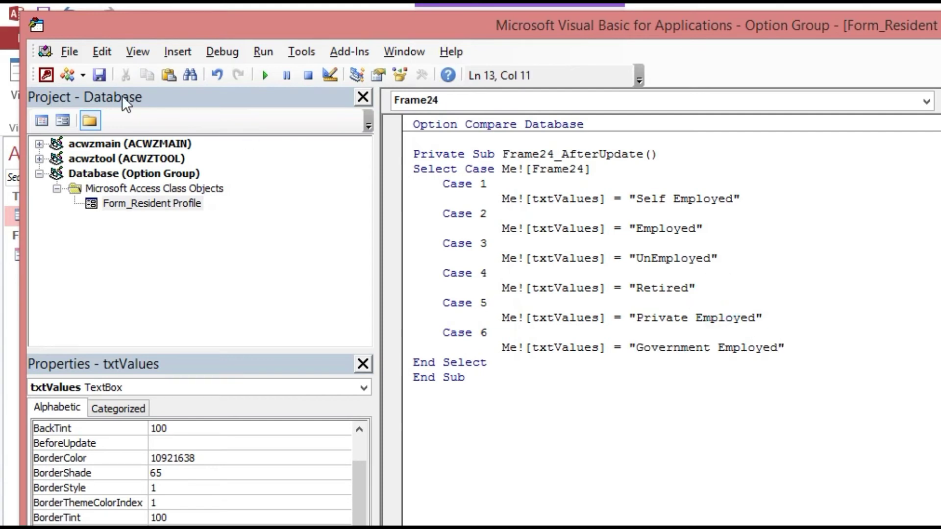
# Compile the code and review the Frame24 AfterUpdate and txtValues references
pyautogui.click(220, 52)
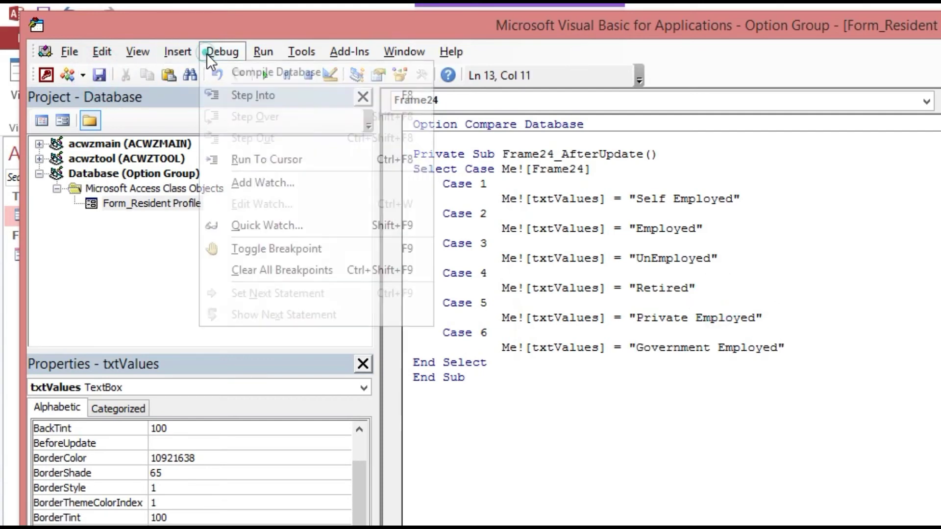
pyautogui.click(216, 71)
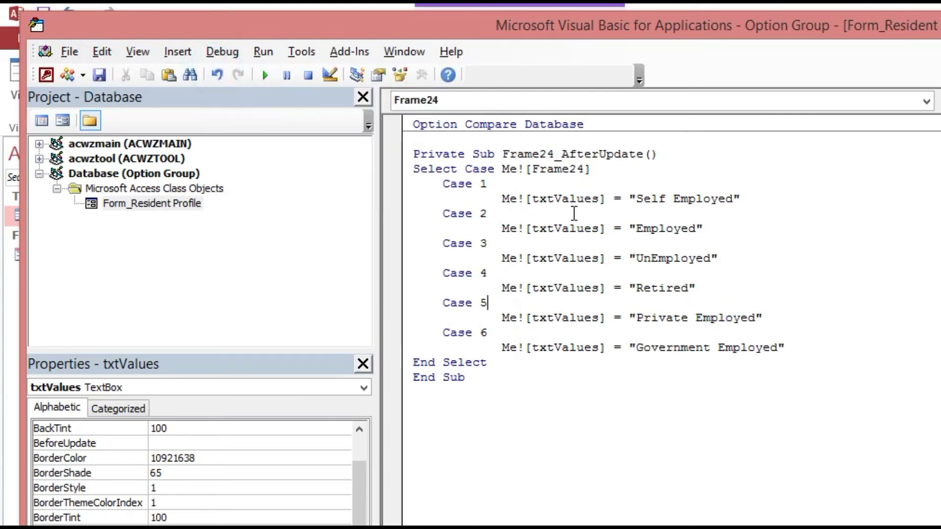
pyautogui.click(569, 212)
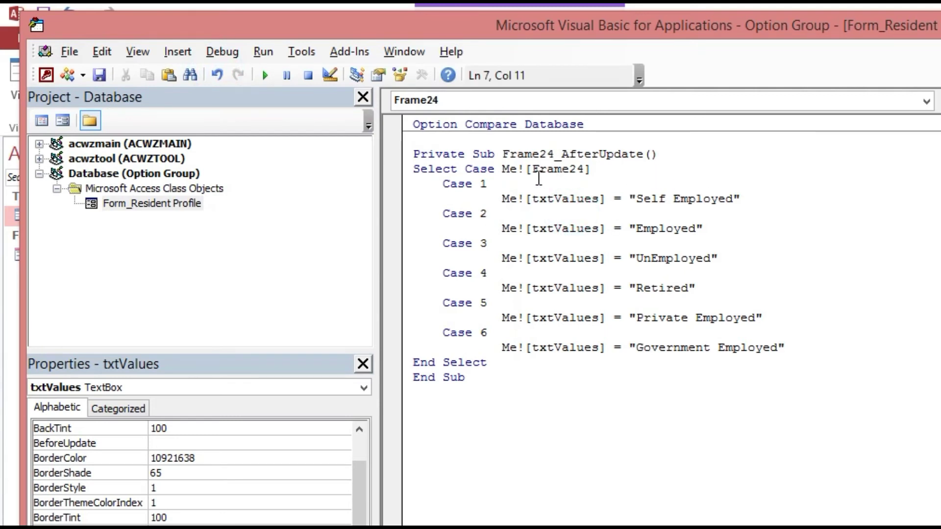
pyautogui.doubleClick(533, 169)
pyautogui.moveTo(502, 154); pyautogui.dragTo(554, 169)
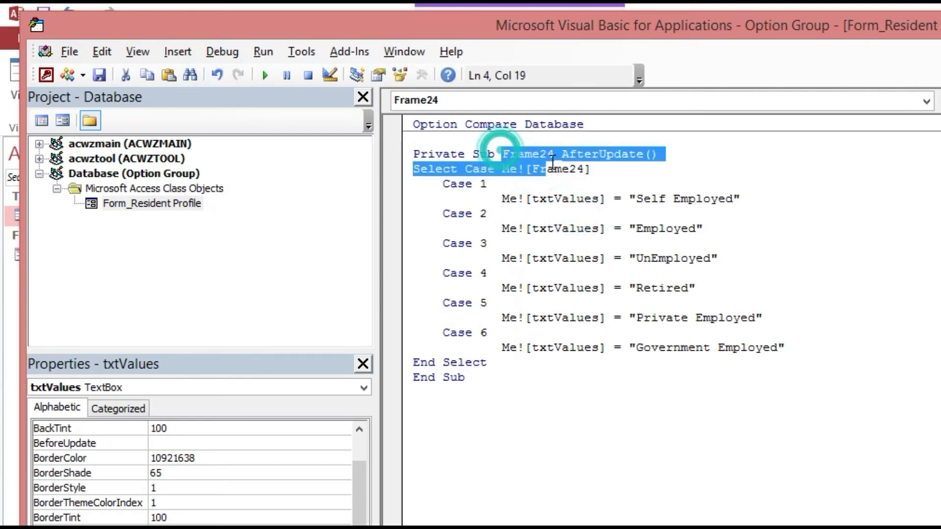
pyautogui.moveTo(532, 198); pyautogui.dragTo(577, 199)
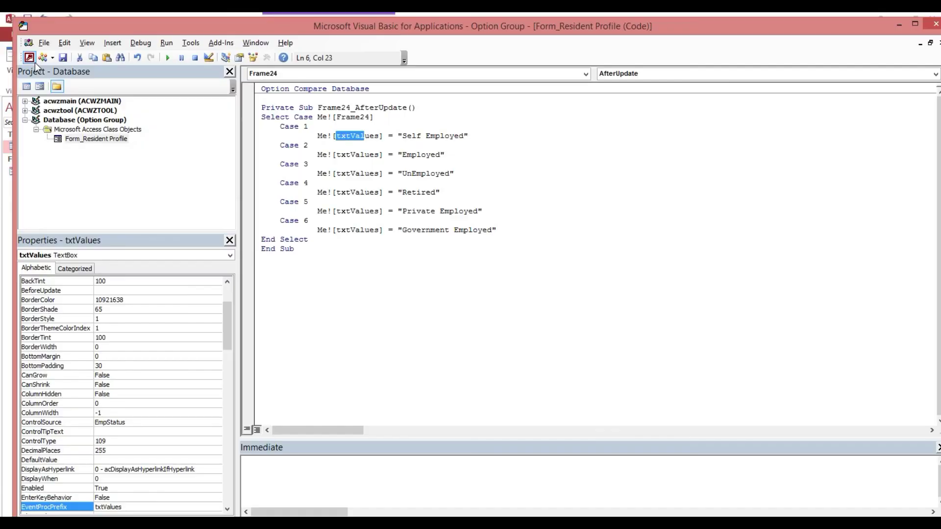
# Set the form's status text box to Visible No, then open tblResident
pyautogui.click(28, 58)
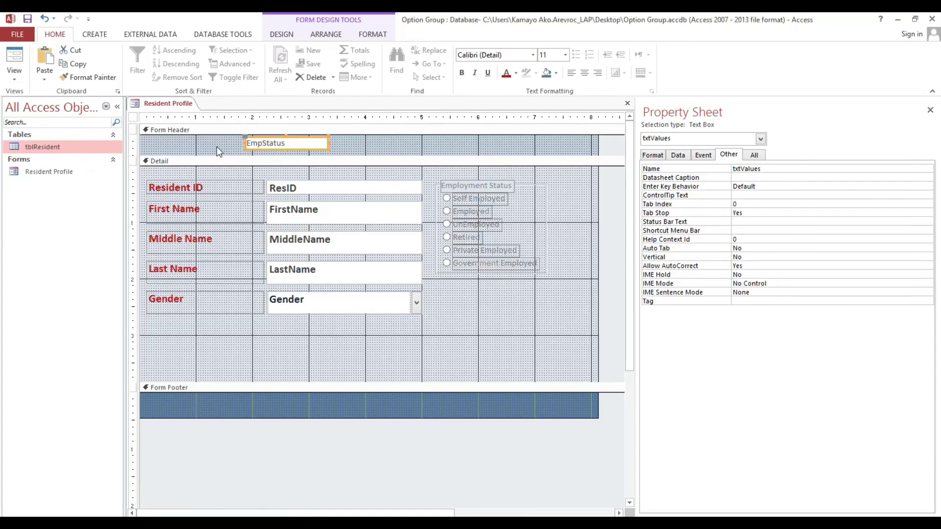
pyautogui.click(380, 139)
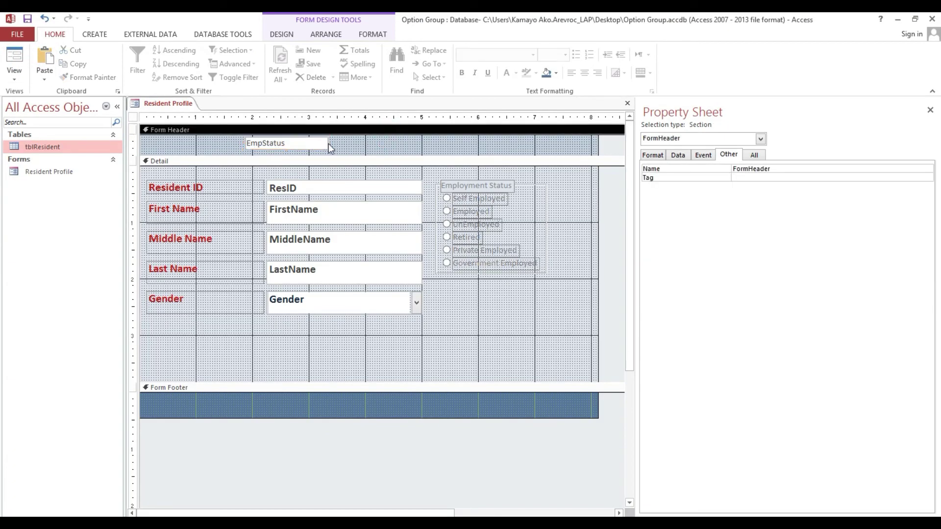
pyautogui.click(324, 142)
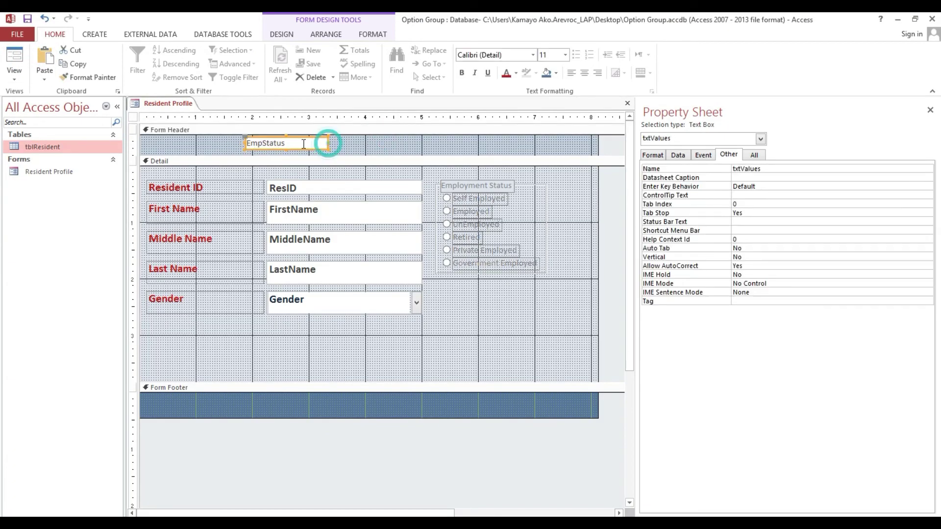
pyautogui.click(645, 155)
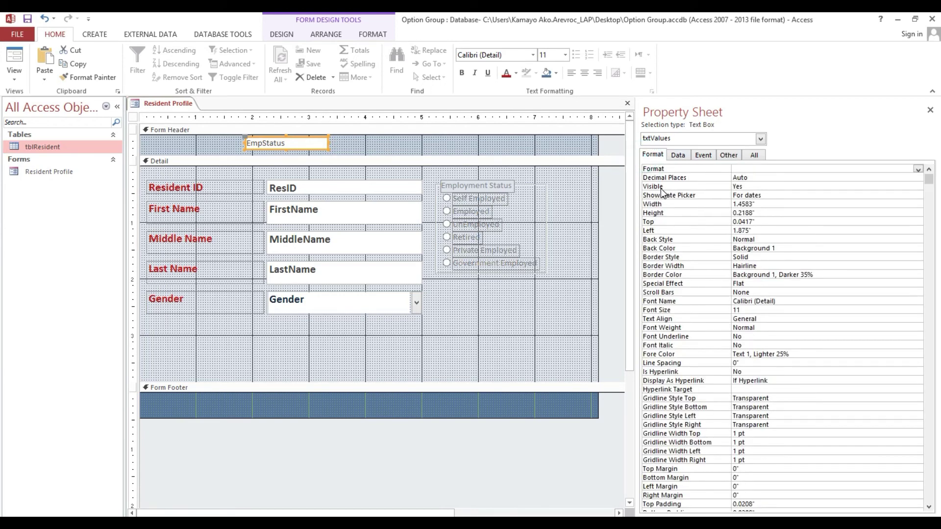
pyautogui.click(660, 187)
pyautogui.doubleClick(749, 186)
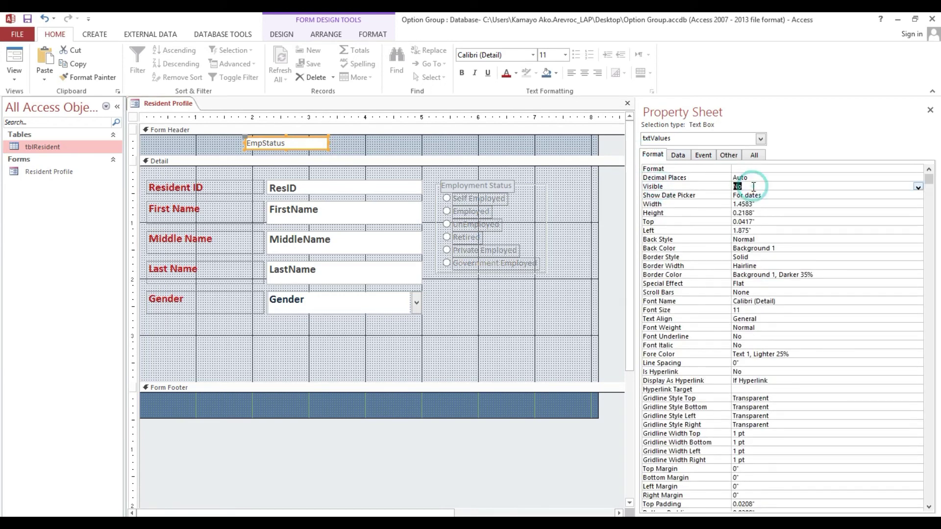
pyautogui.click(492, 312)
pyautogui.doubleClick(52, 147)
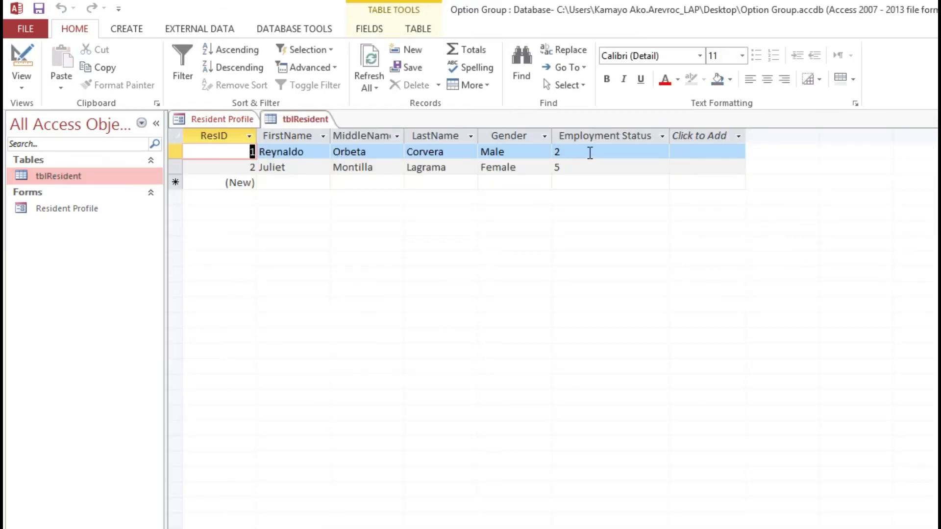
# In Form view, mark record 1 Employed and record 2 Private Employed, then reopen tblResident
pyautogui.click(589, 152)
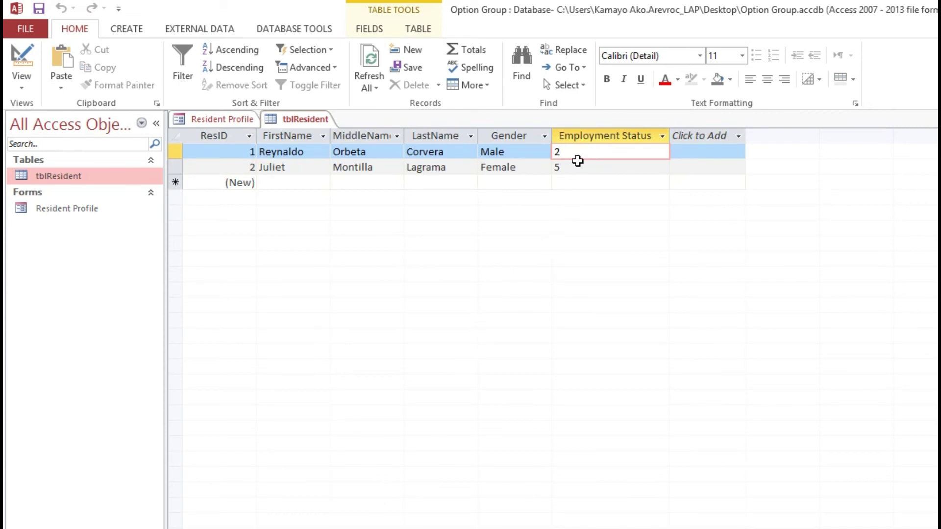
pyautogui.hotkey('ctrl', 'w')
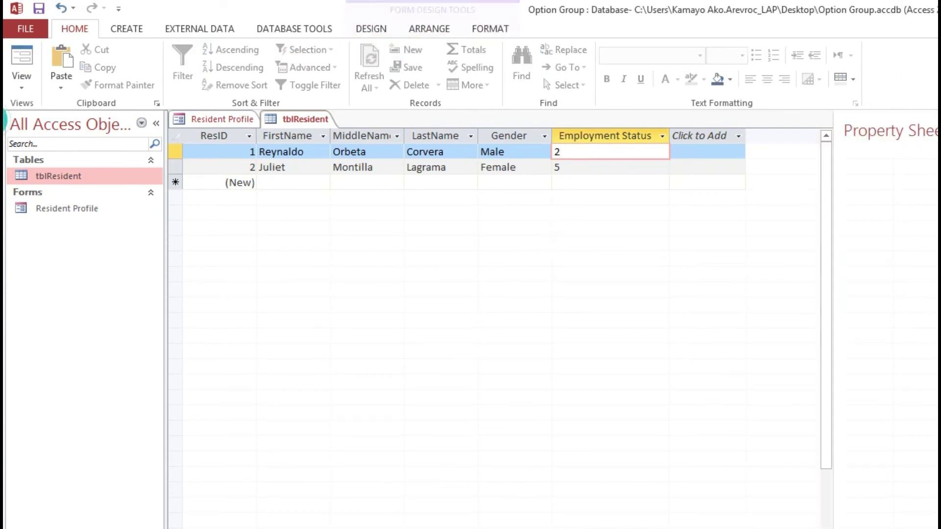
pyautogui.click(19, 61)
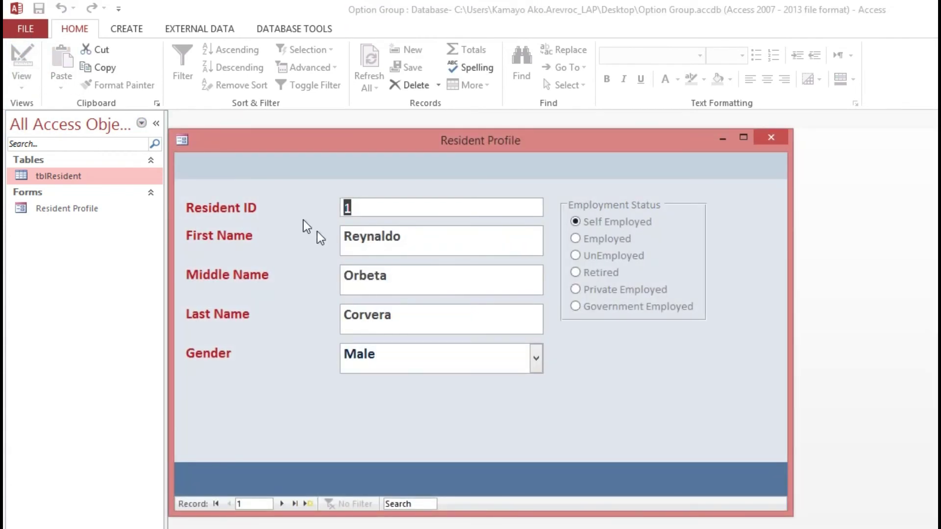
pyautogui.moveTo(422, 237); pyautogui.dragTo(362, 240)
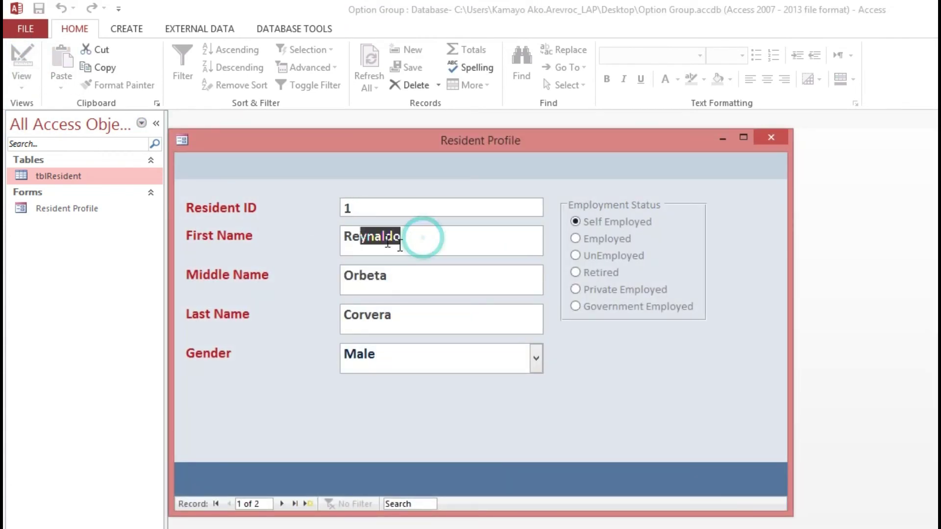
pyautogui.click(575, 239)
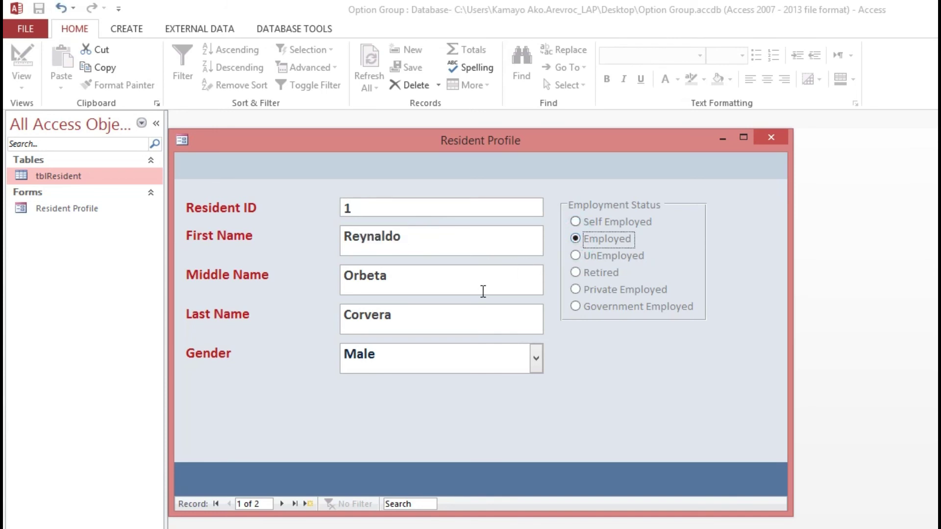
pyautogui.click(283, 504)
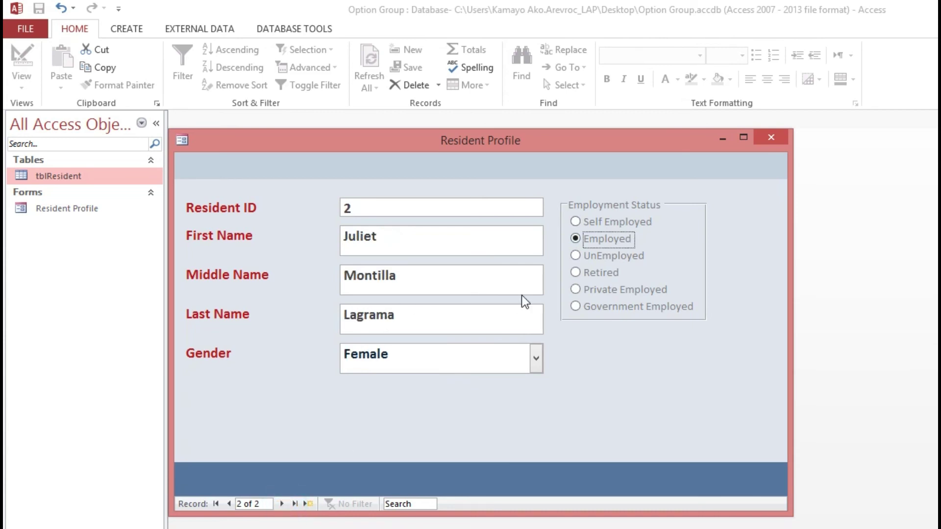
pyautogui.click(575, 291)
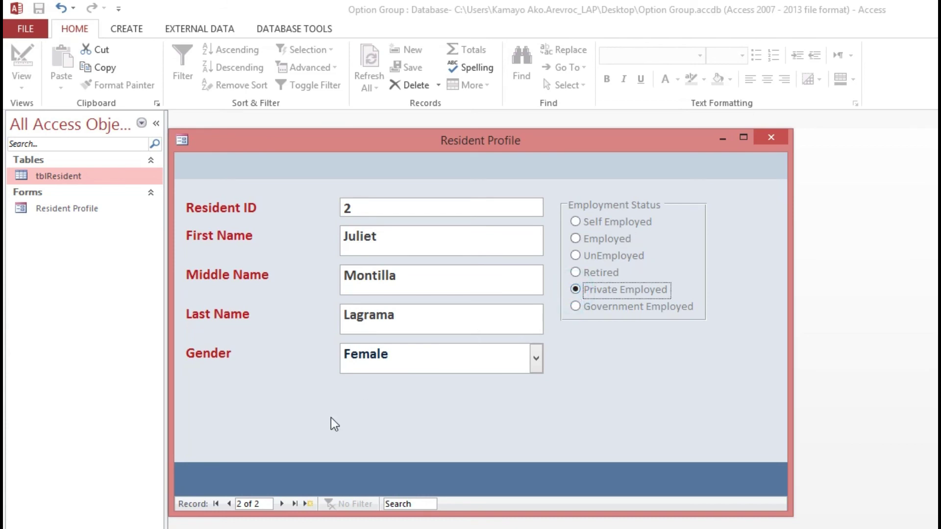
pyautogui.click(307, 505)
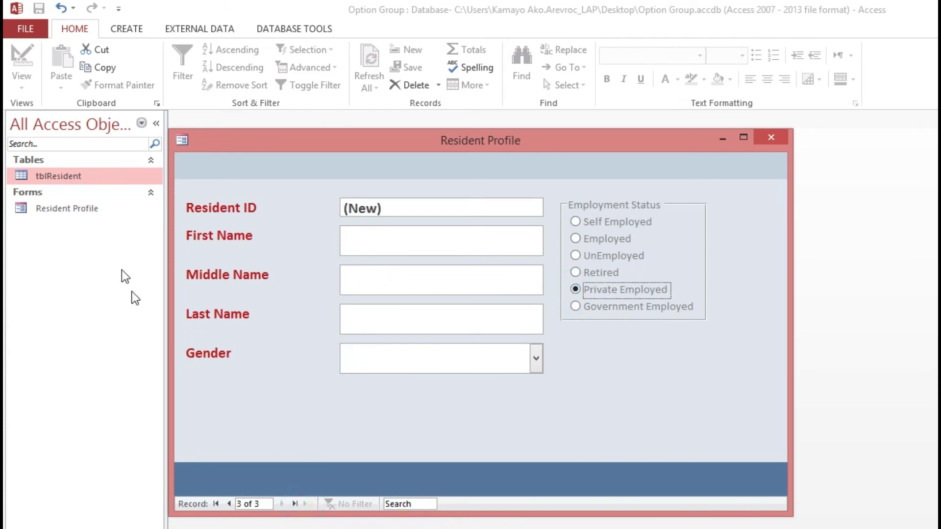
pyautogui.doubleClick(58, 177)
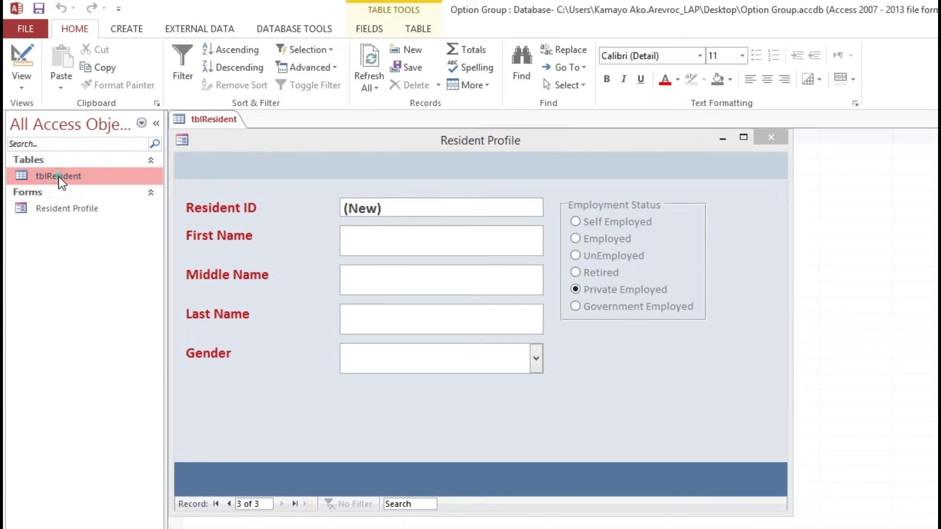
# Verify tblResident now stores status text for records 1 and 2, then close it
pyautogui.rightClick(251, 166)
pyautogui.click(276, 202)
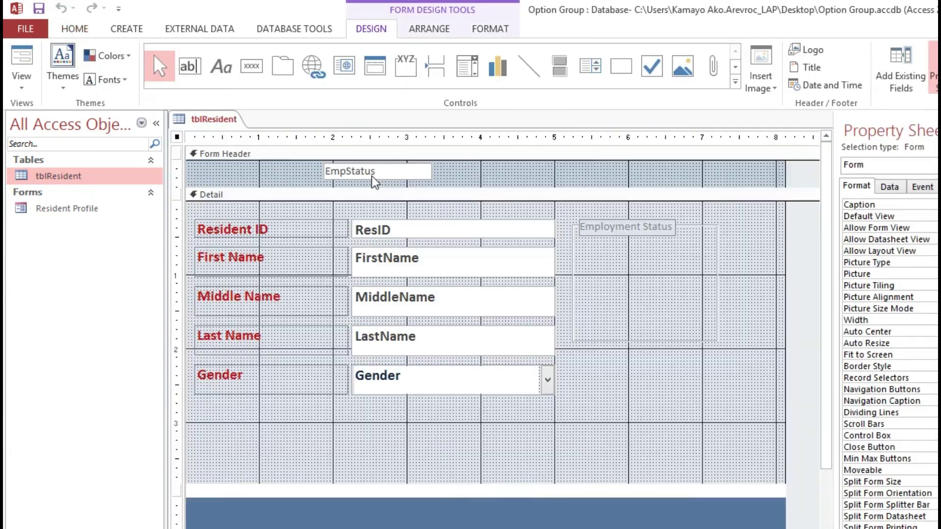
pyautogui.click(211, 122)
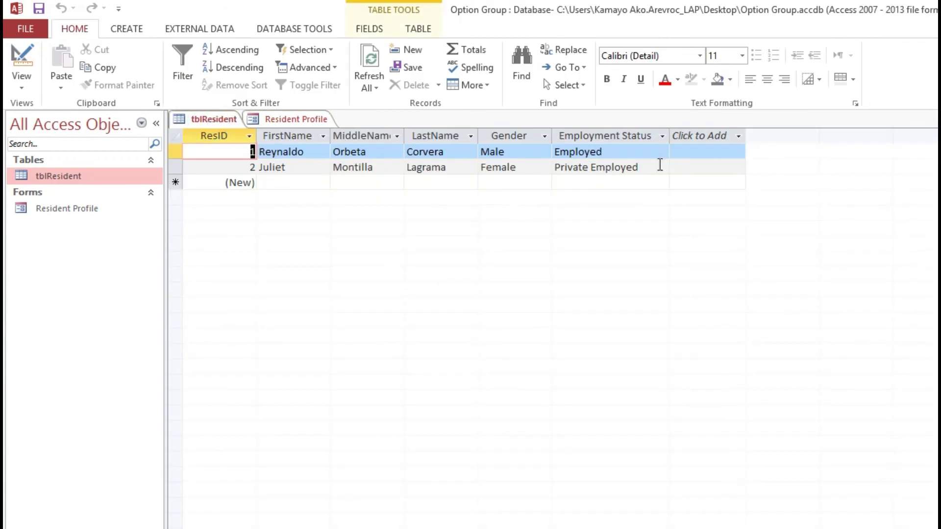
pyautogui.click(661, 152)
pyautogui.moveTo(643, 171); pyautogui.dragTo(544, 168)
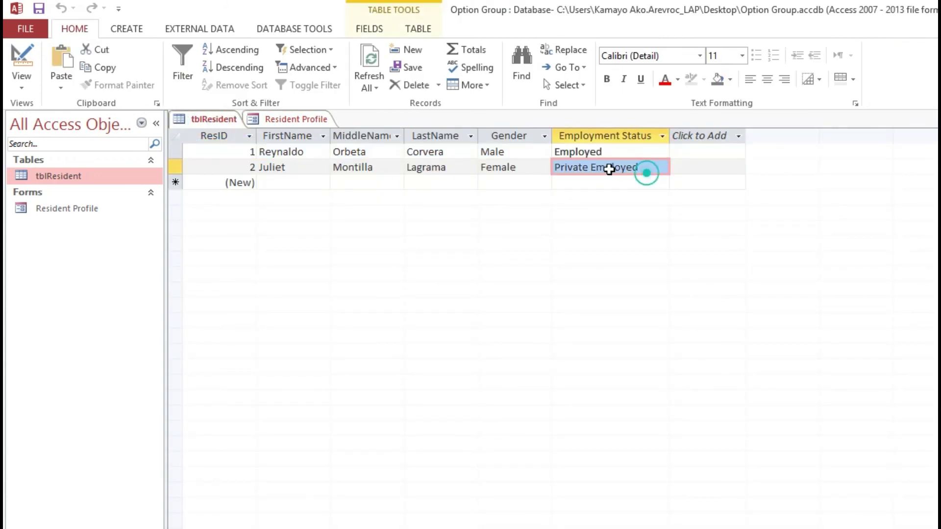
pyautogui.hotkey('ctrl', 'w')
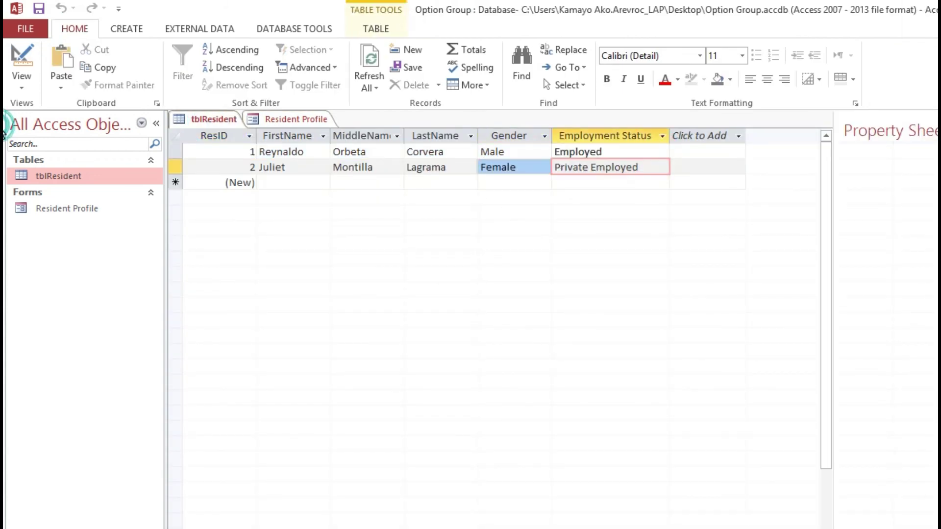
# Set record 1 to Government Employed and record 2 to UnEmployed, then close the form
pyautogui.click(22, 59)
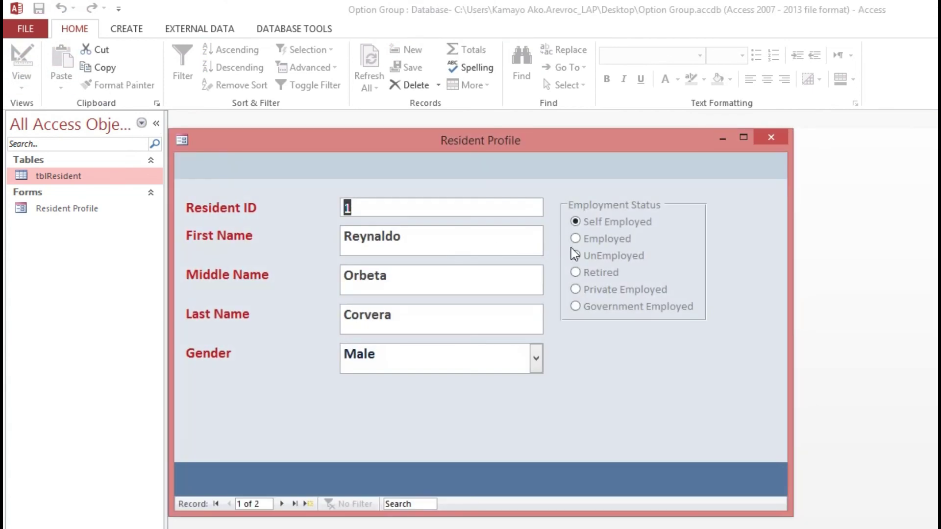
pyautogui.click(575, 306)
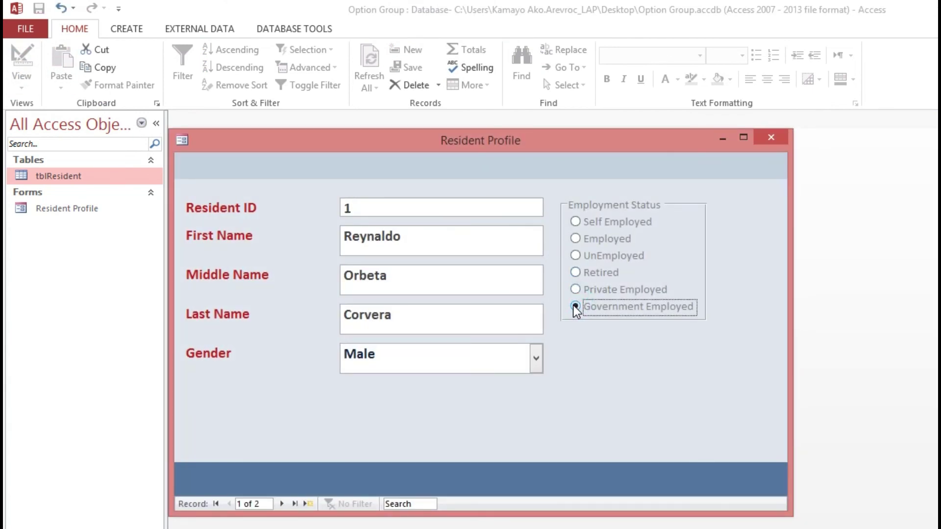
pyautogui.click(281, 503)
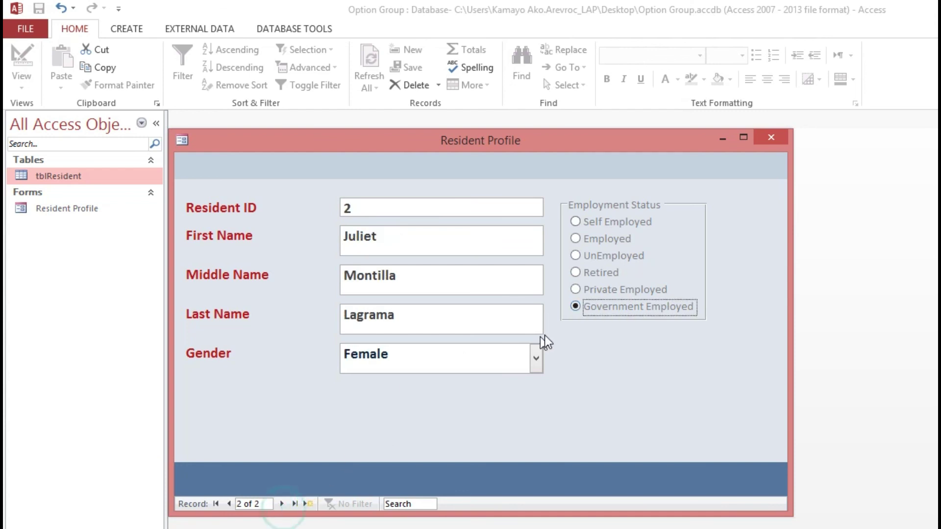
pyautogui.click(576, 256)
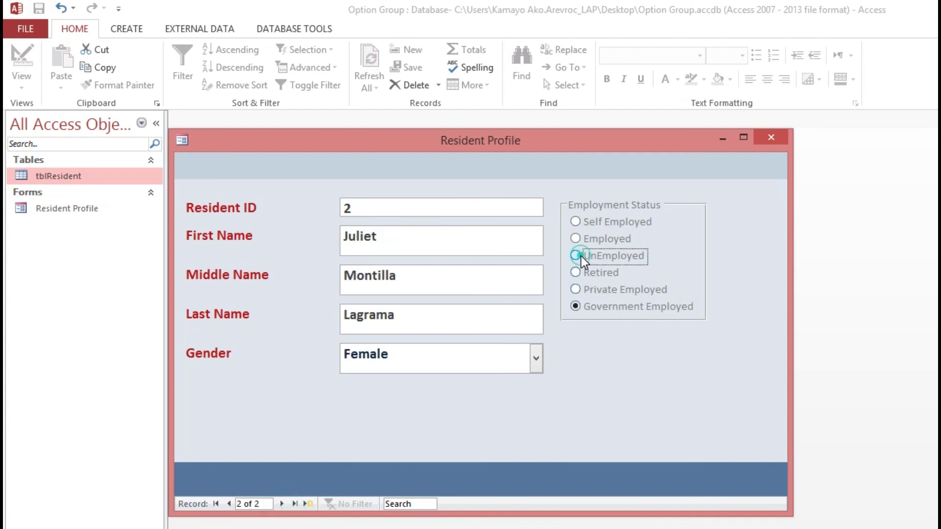
pyautogui.click(307, 504)
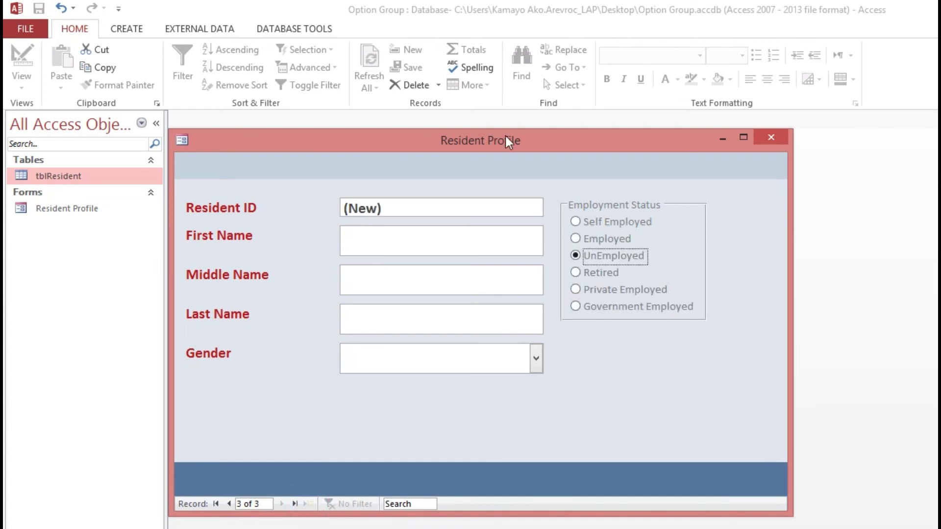
pyautogui.click(770, 138)
pyautogui.click(560, 383)
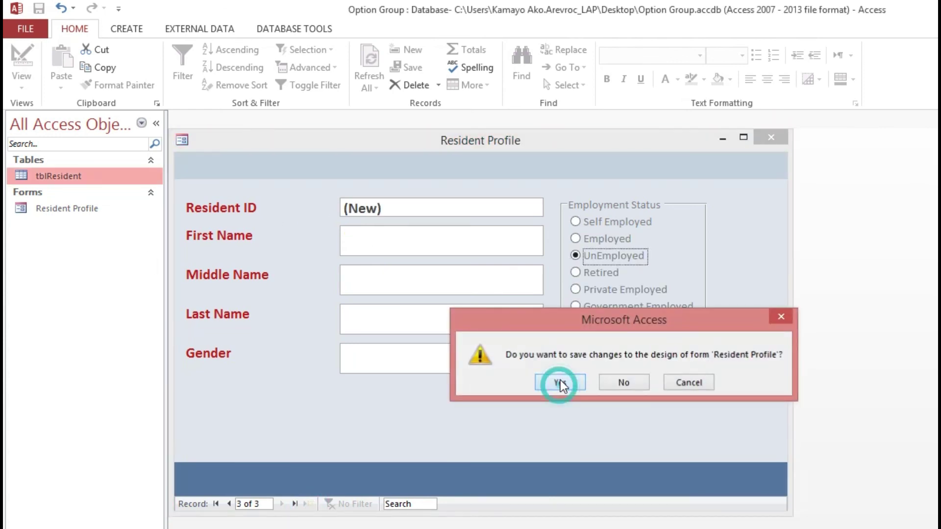
# Open tblResident and widen the Employment Status column to show the stored text
pyautogui.doubleClick(82, 177)
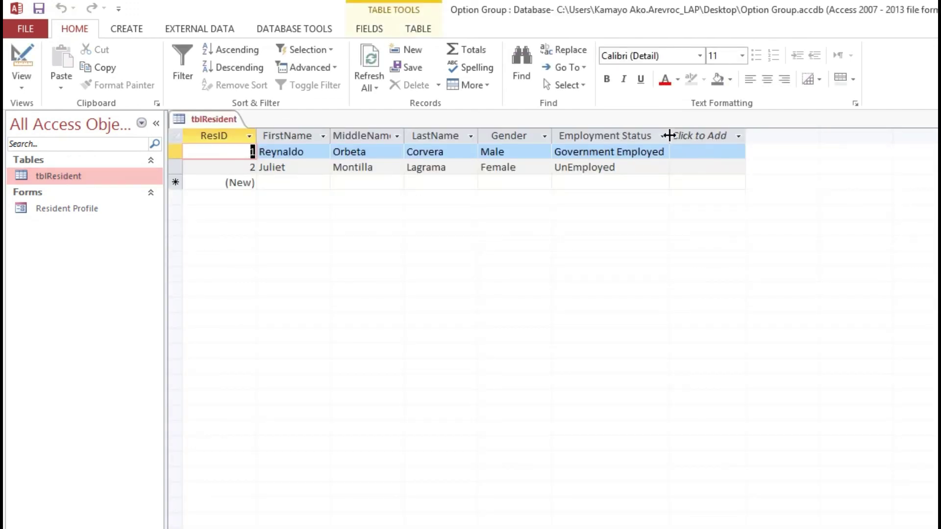
pyautogui.moveTo(668, 136); pyautogui.dragTo(675, 137)
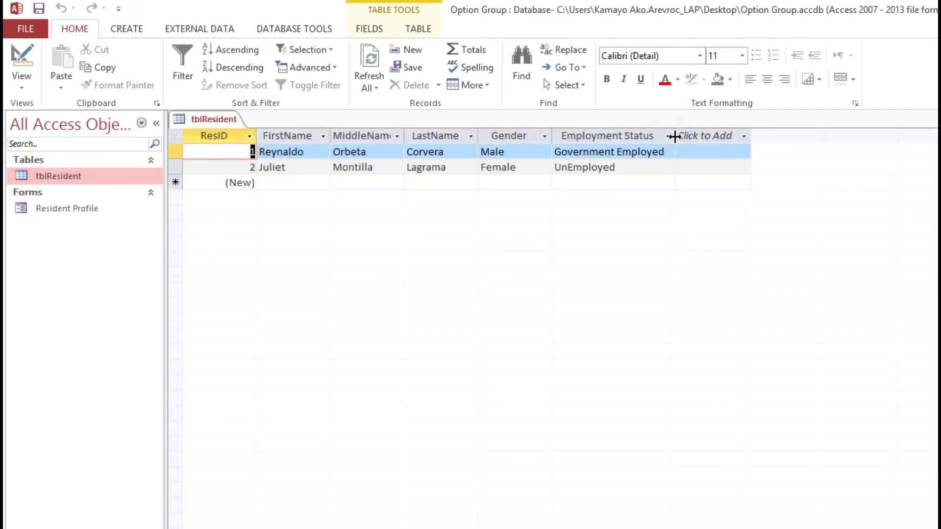